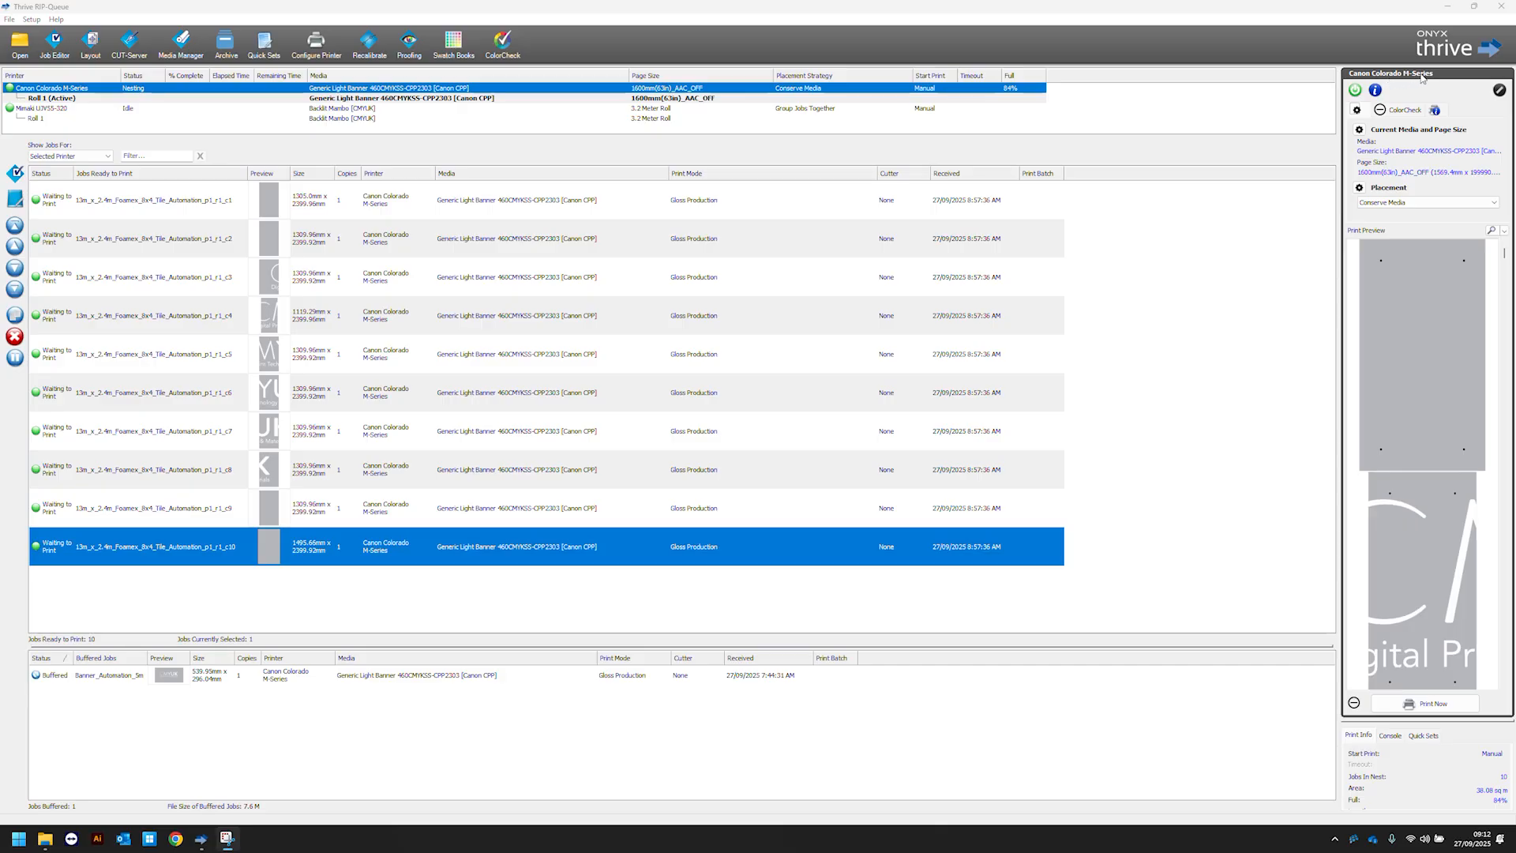
Check the Canon Colorado M-Series printer's ink levels, status and loaded rolls, and close its information window
left_click(1374, 91)
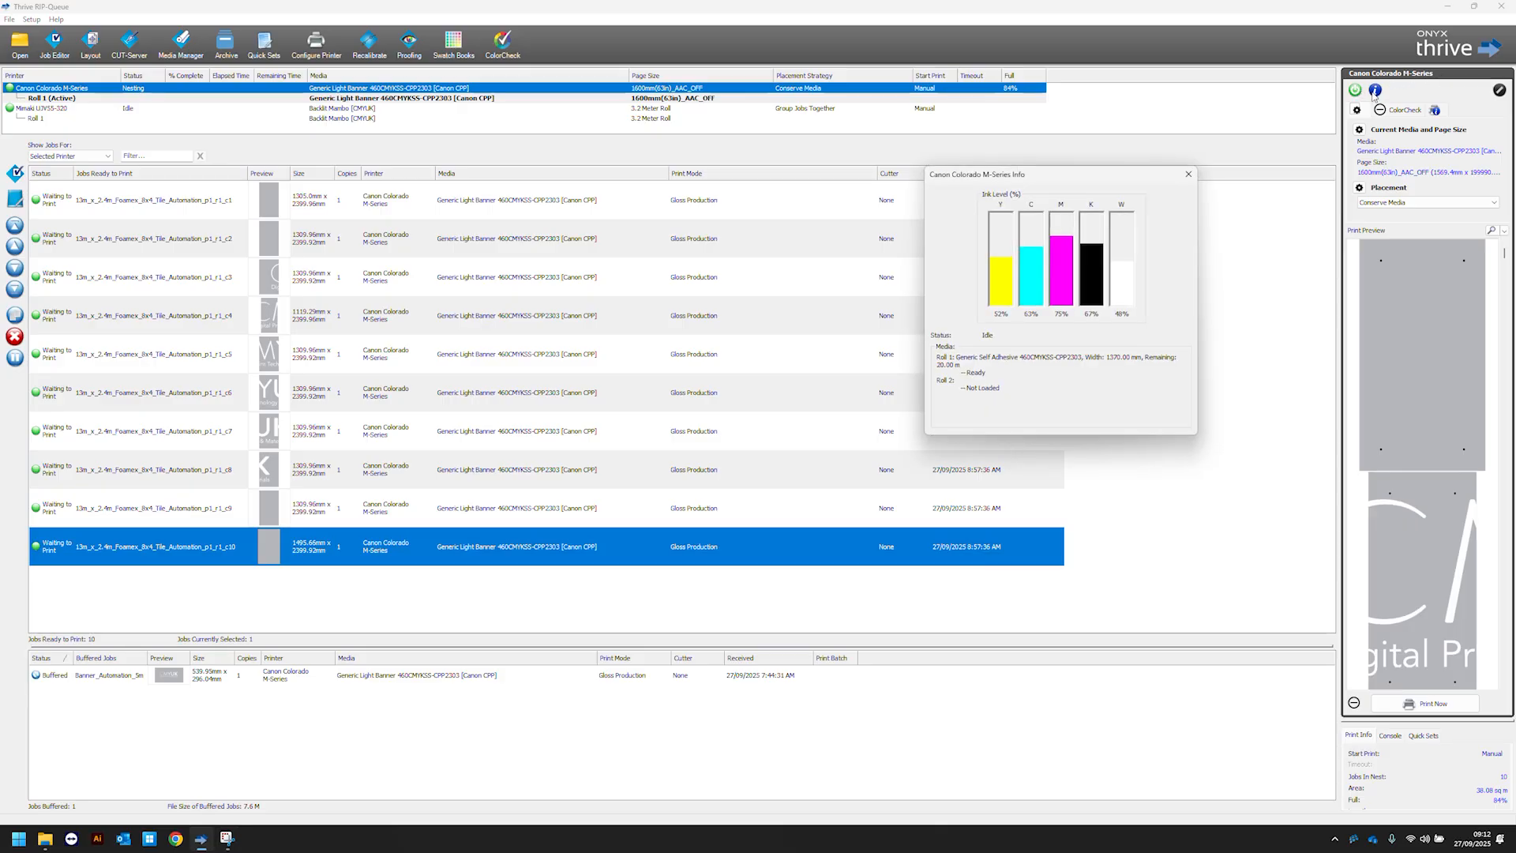
left_click_drag(1046, 166, 956, 181)
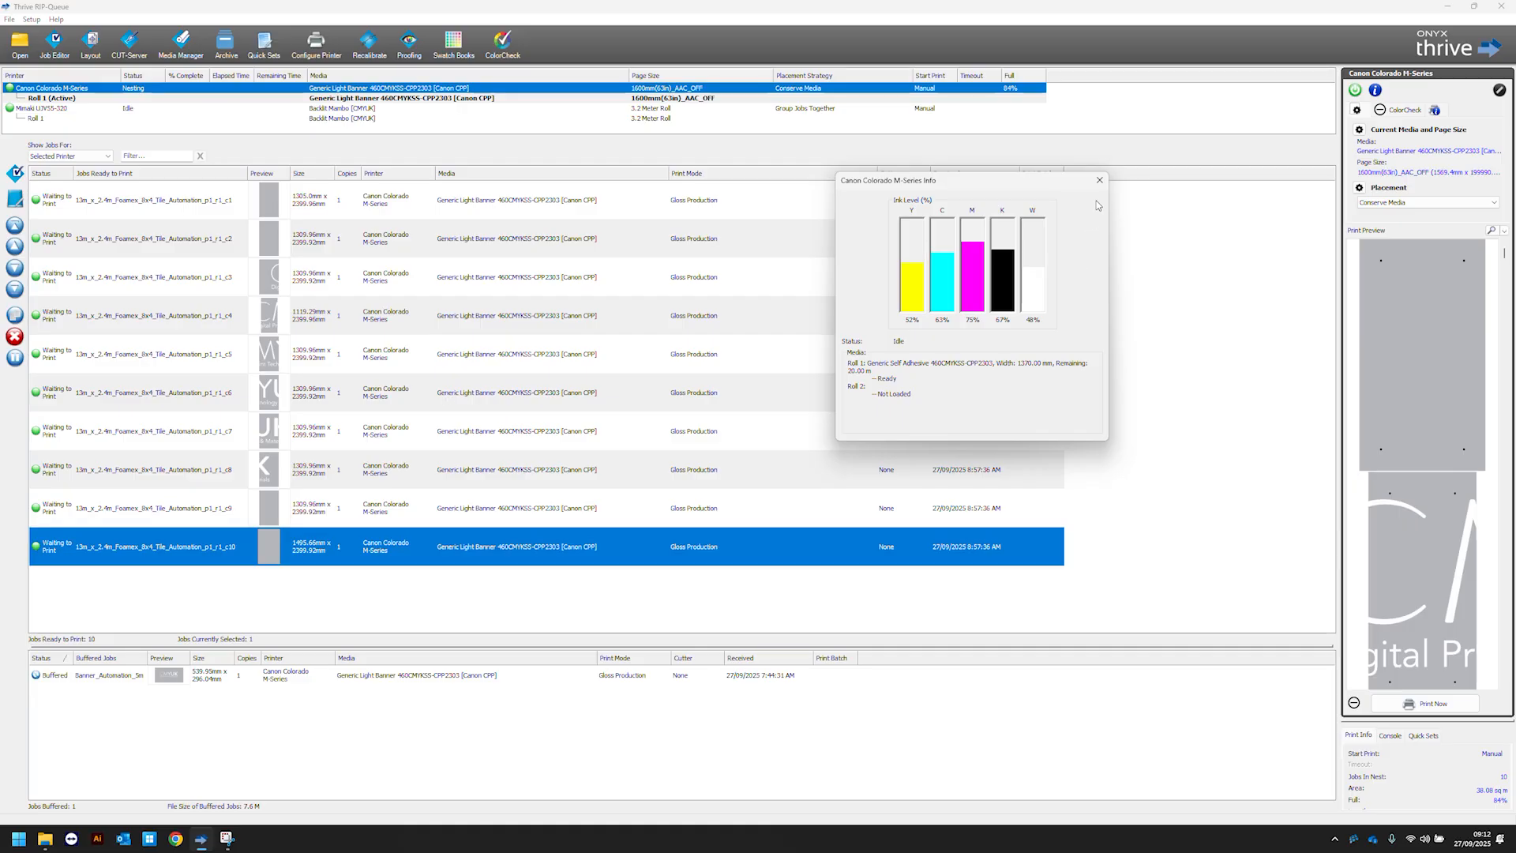
left_click(1099, 180)
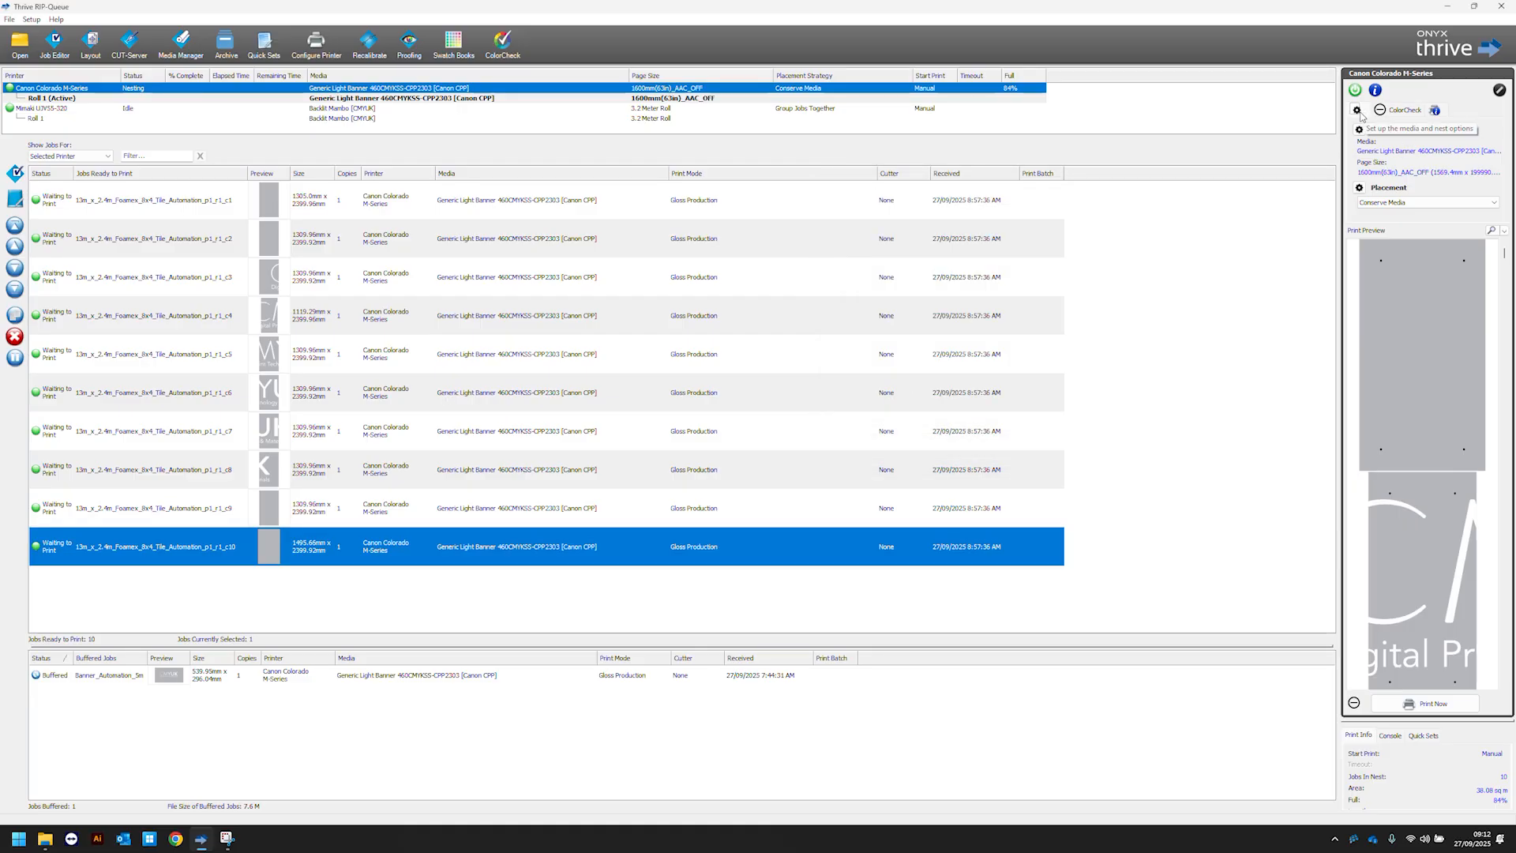
Review the printer's ColorCheck status and the ColorCheck swatch print setup, leaving without printing a swatch
left_click(1380, 110)
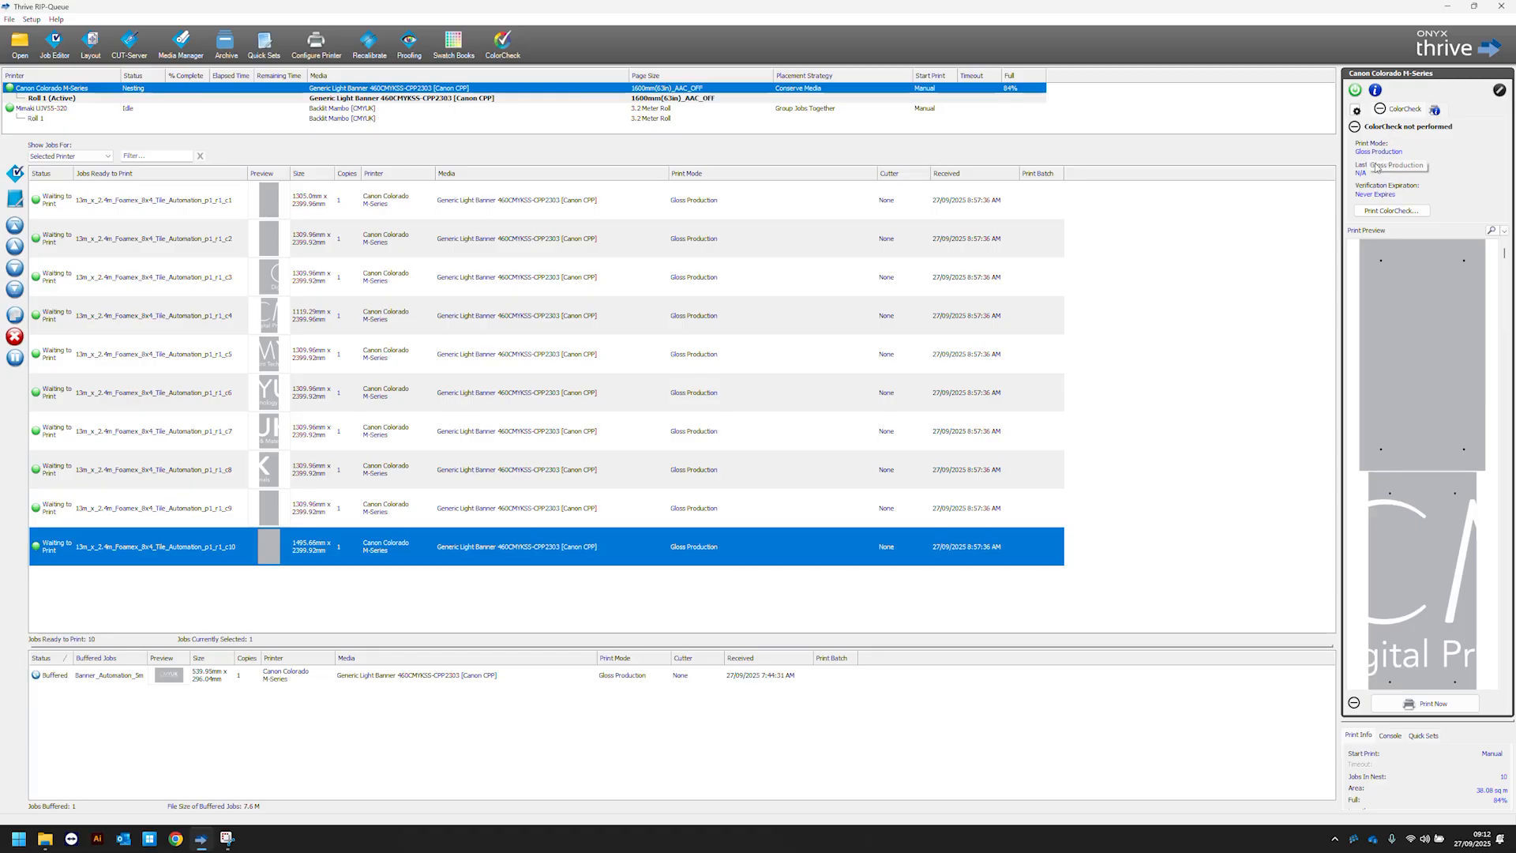
left_click(1391, 211)
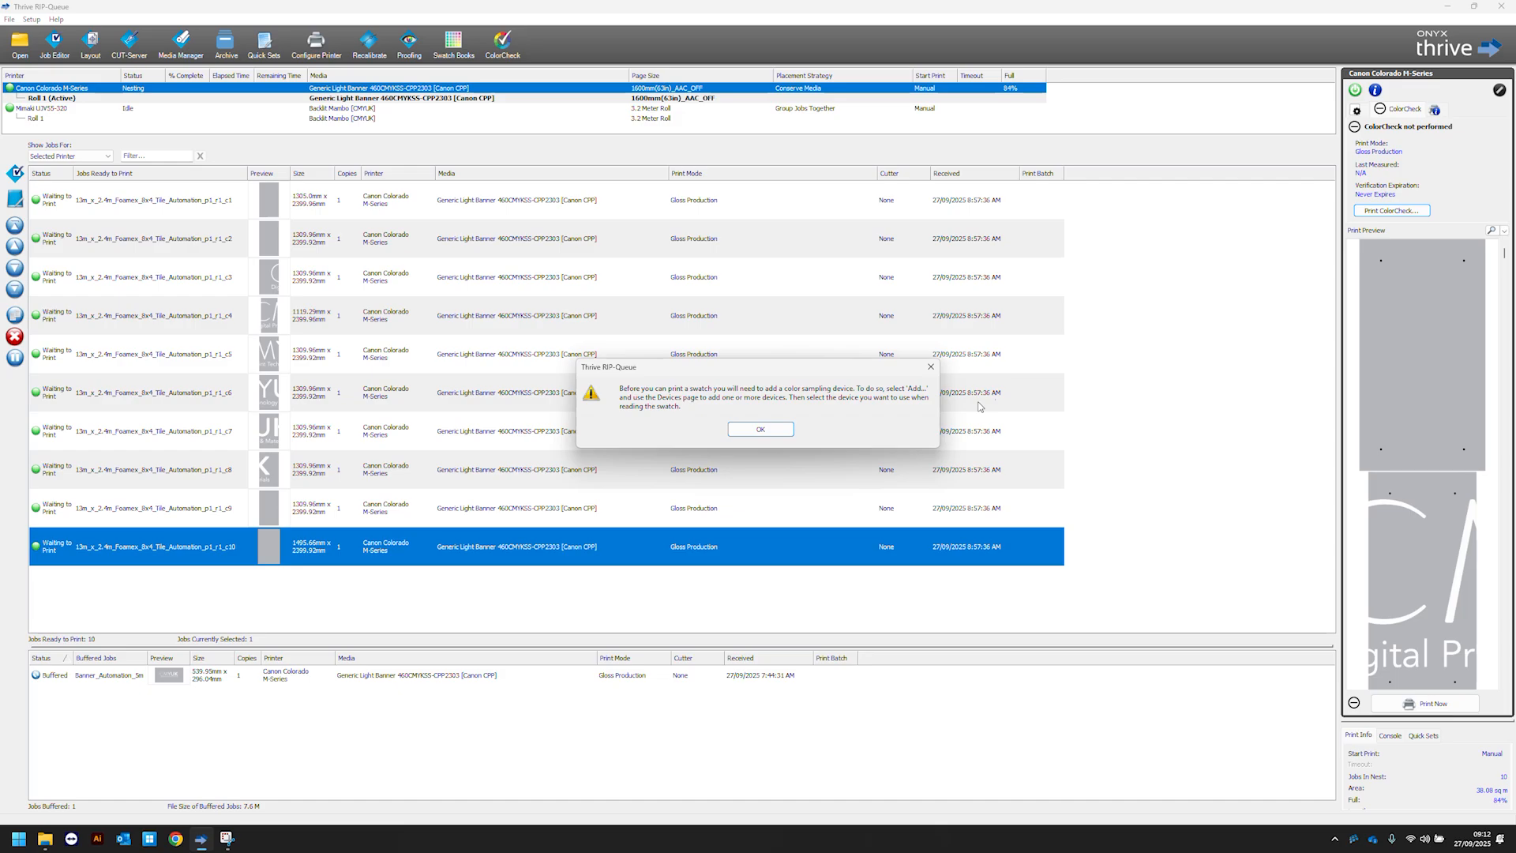
left_click(930, 366)
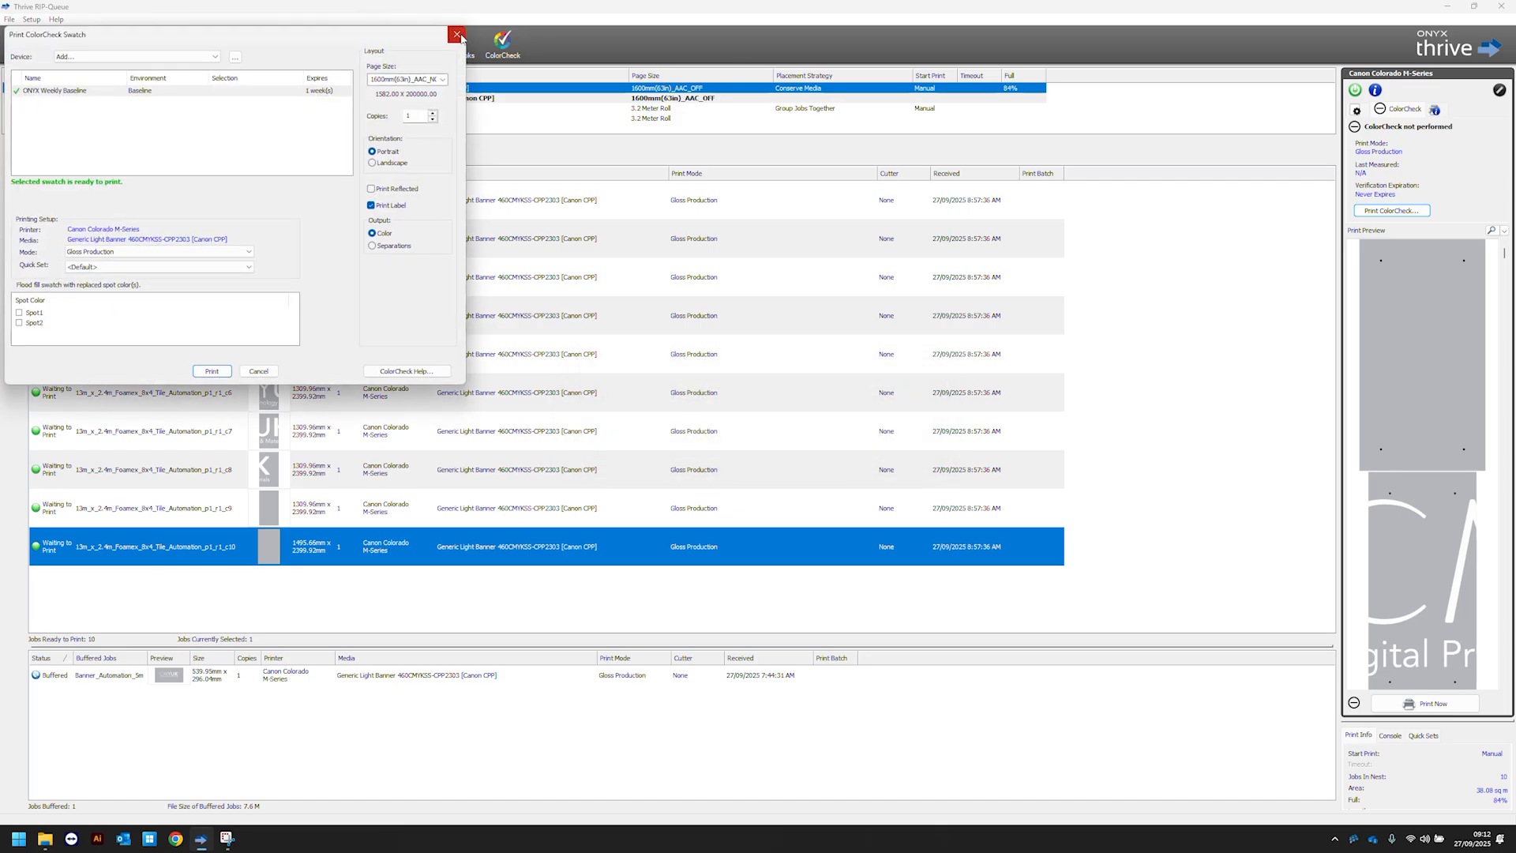
left_click(457, 35)
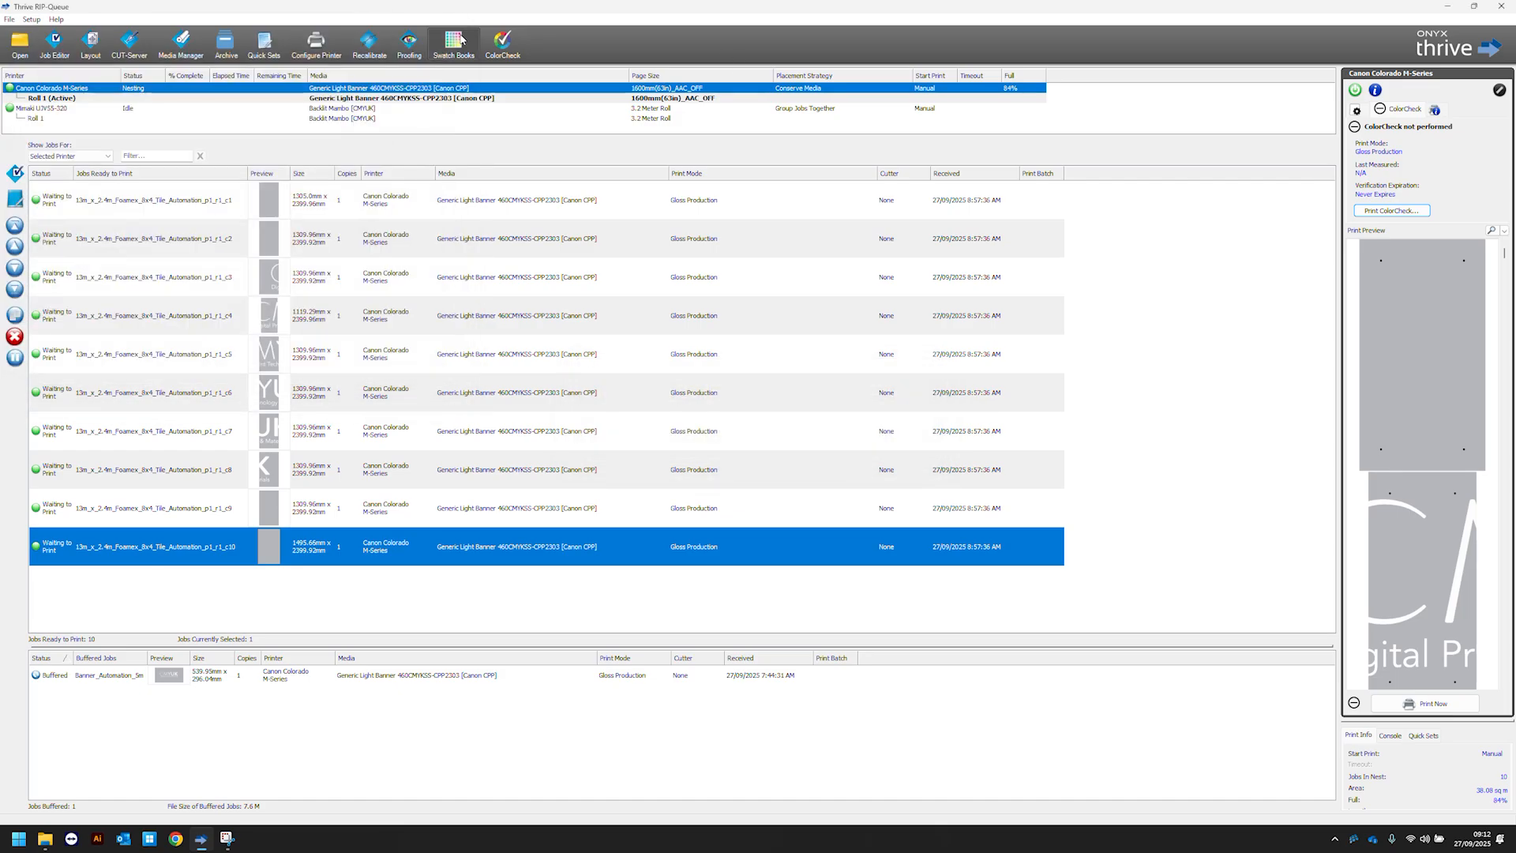
View the real-time printer information, including loaded media, ink indicator and web interface link
left_click(1414, 116)
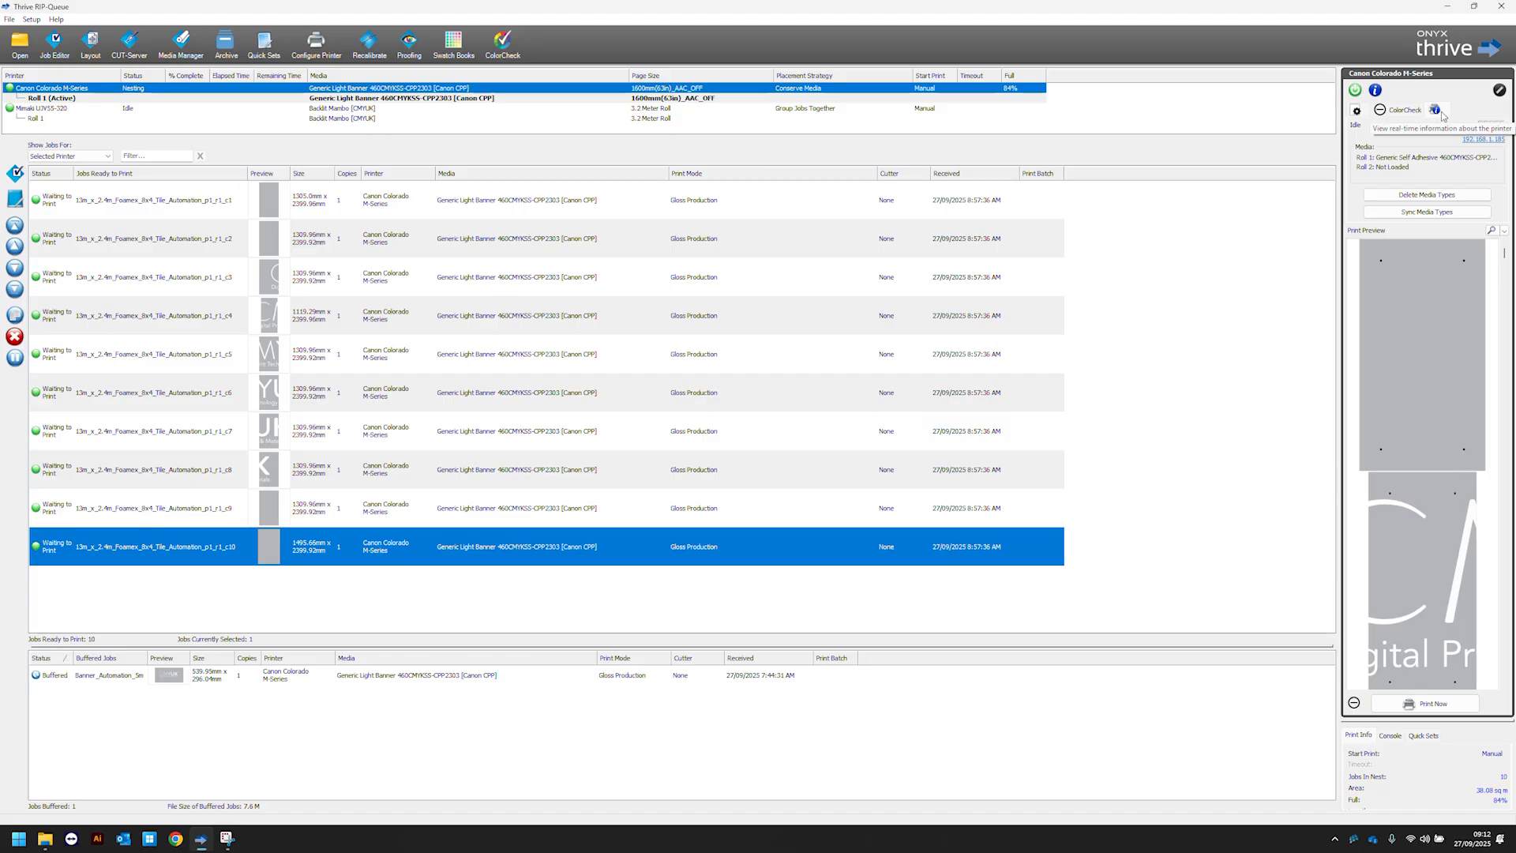
left_click(1435, 110)
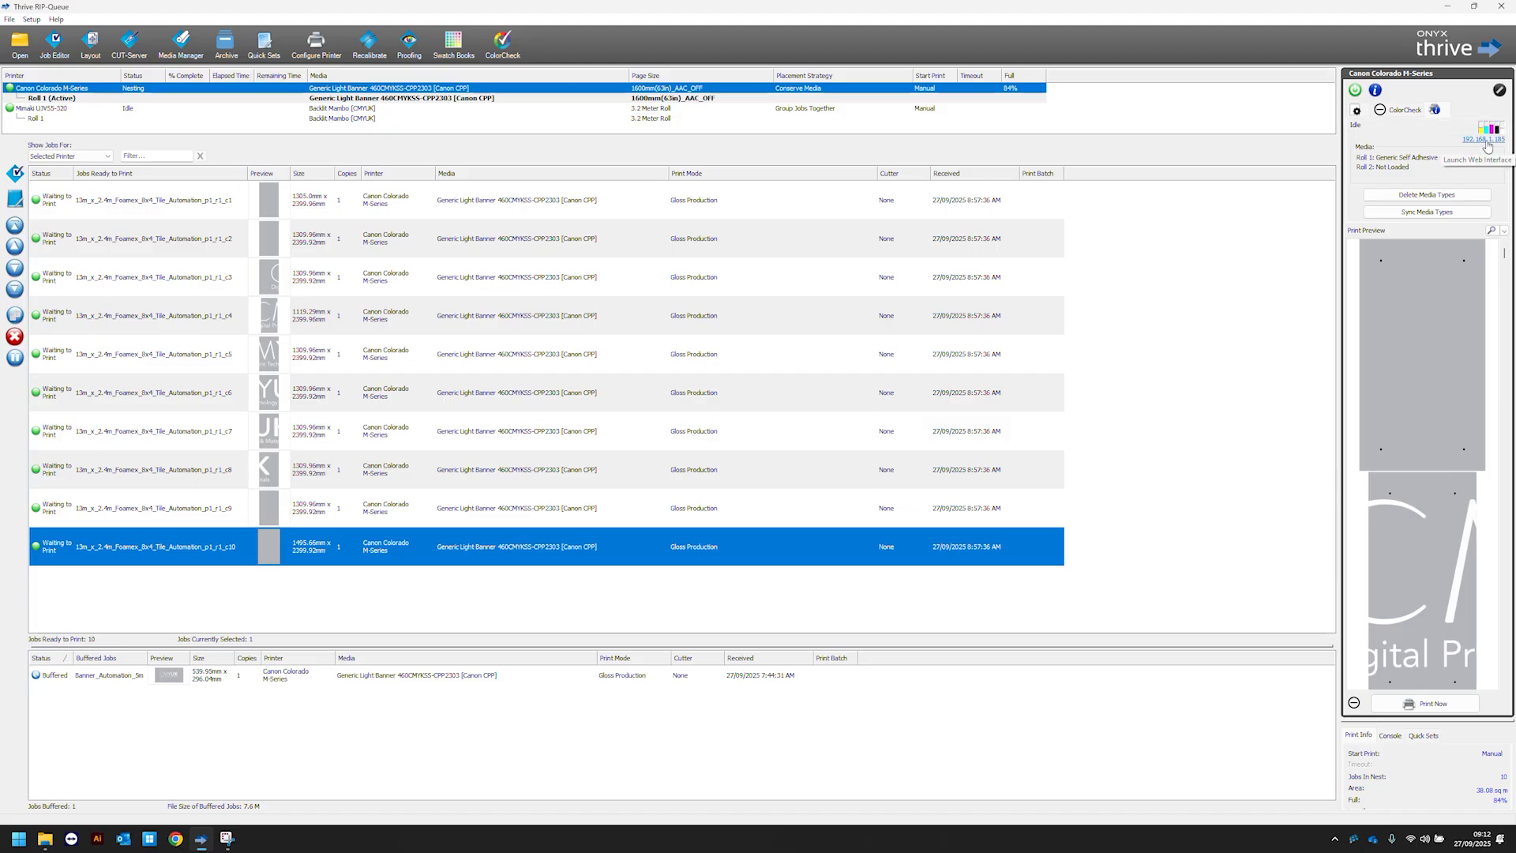
mouse_move(1494, 130)
Open the current media and page size settings for Roll 1 and look through its media and page size choices
left_click(1356, 110)
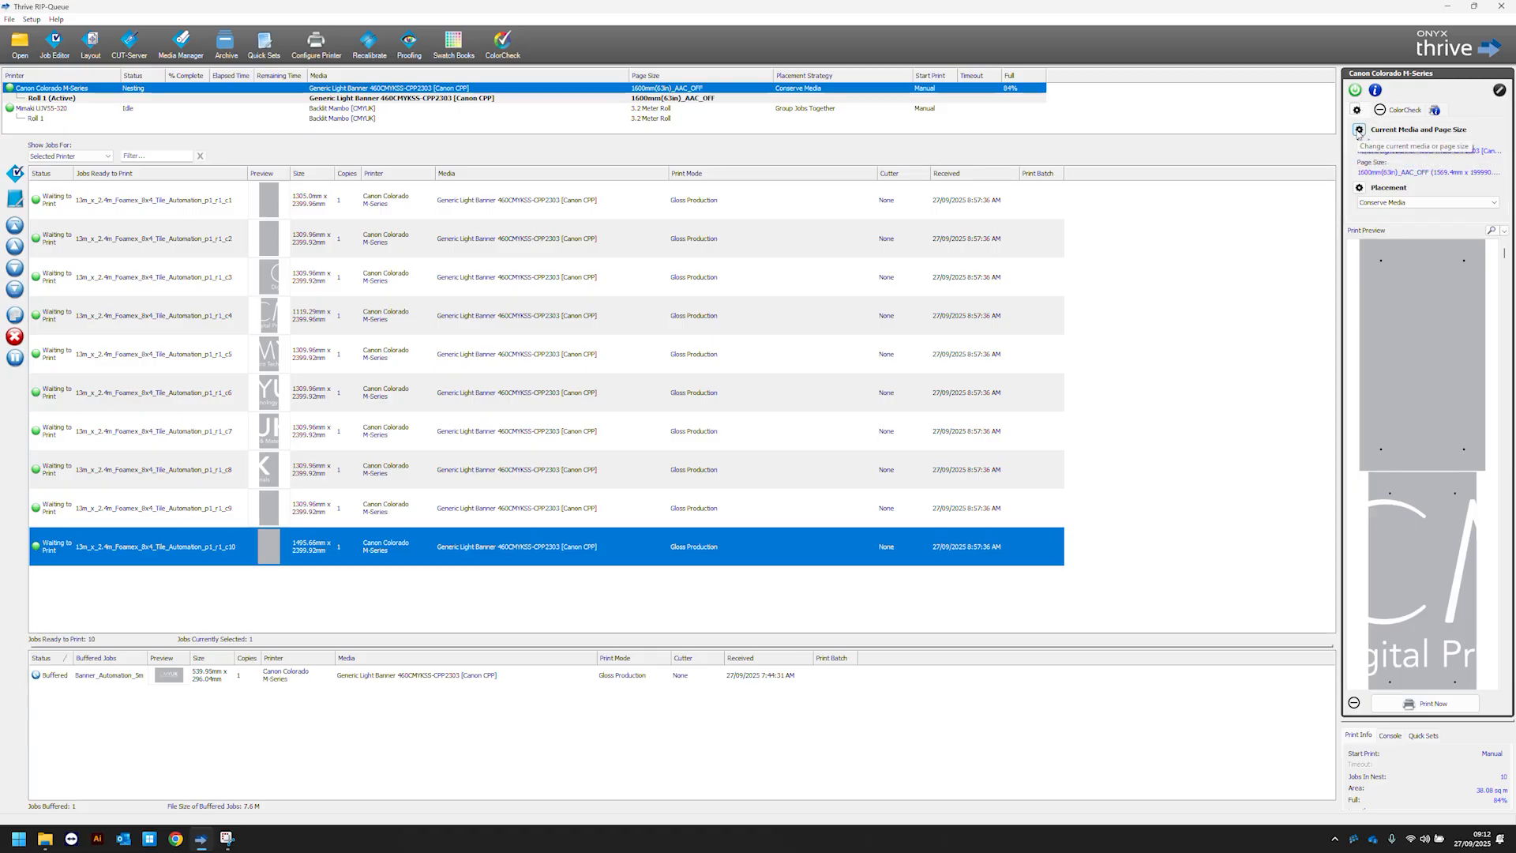
left_click(1359, 129)
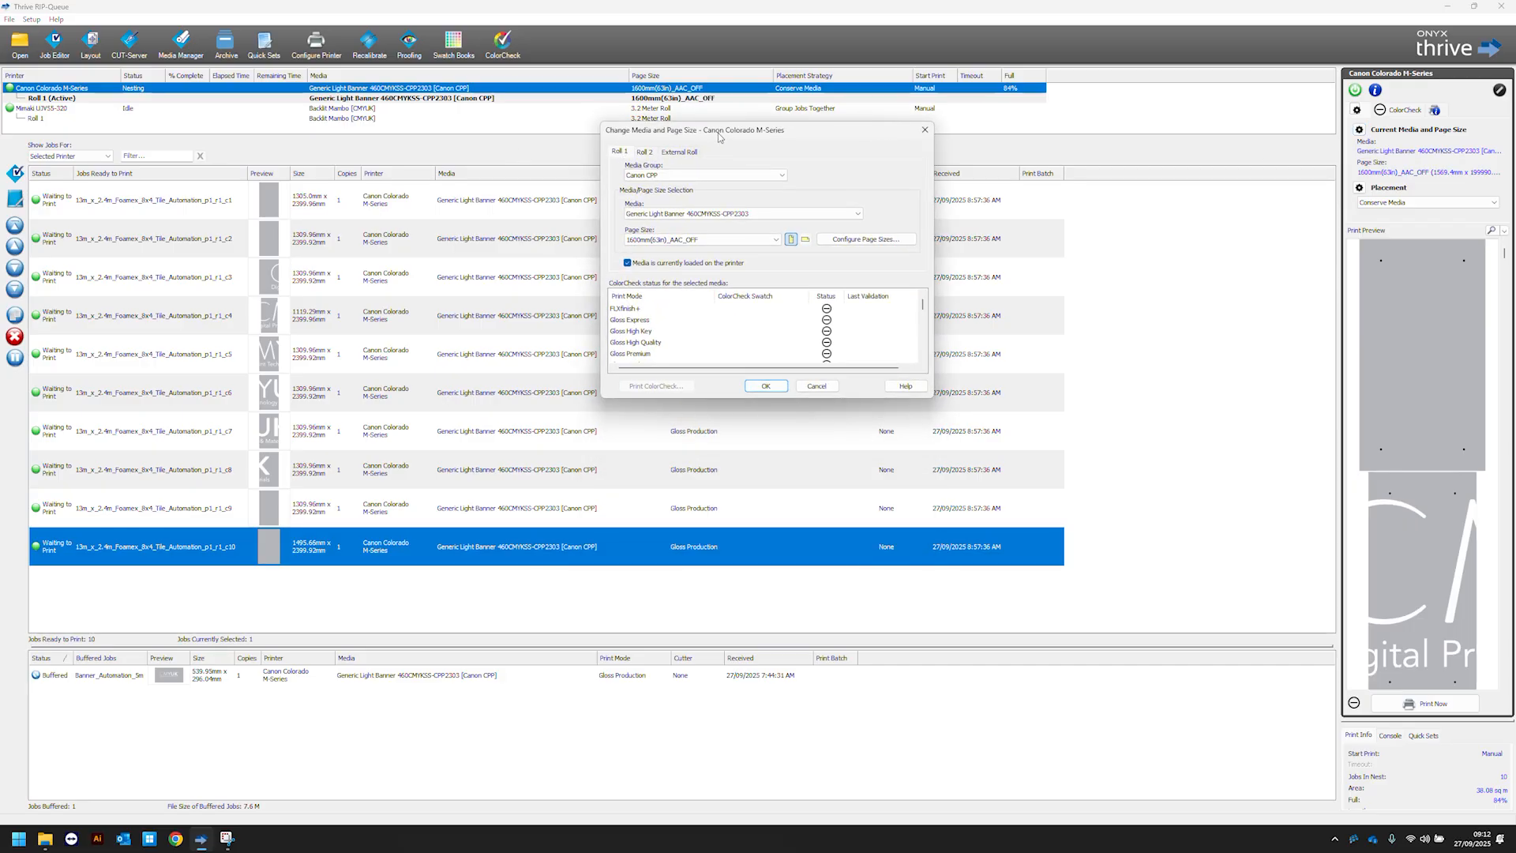
left_click_drag(721, 138, 716, 171)
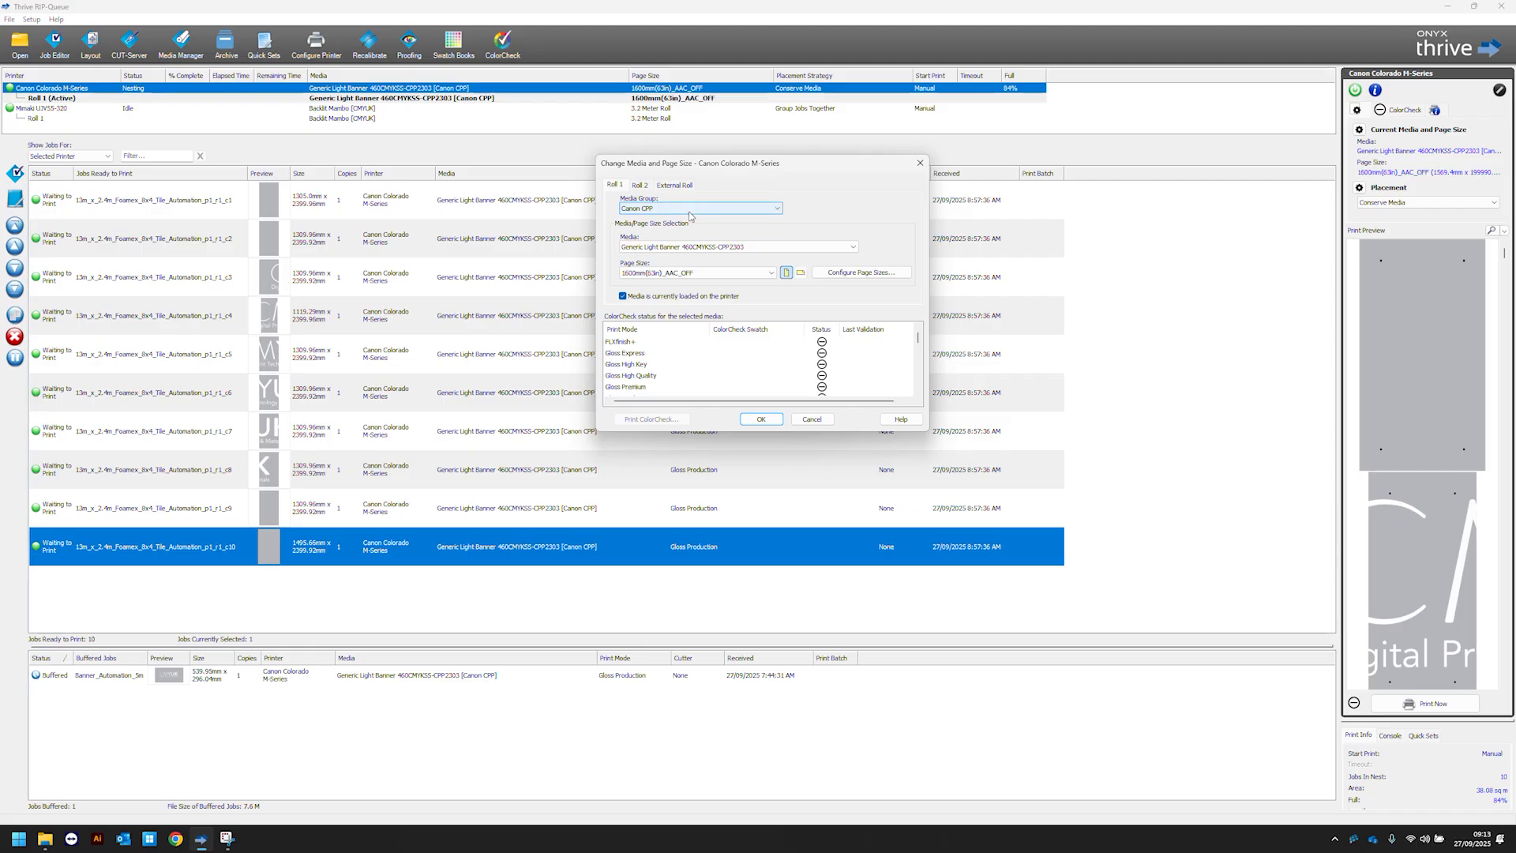
left_click(647, 248)
left_click(654, 277)
left_click(654, 277)
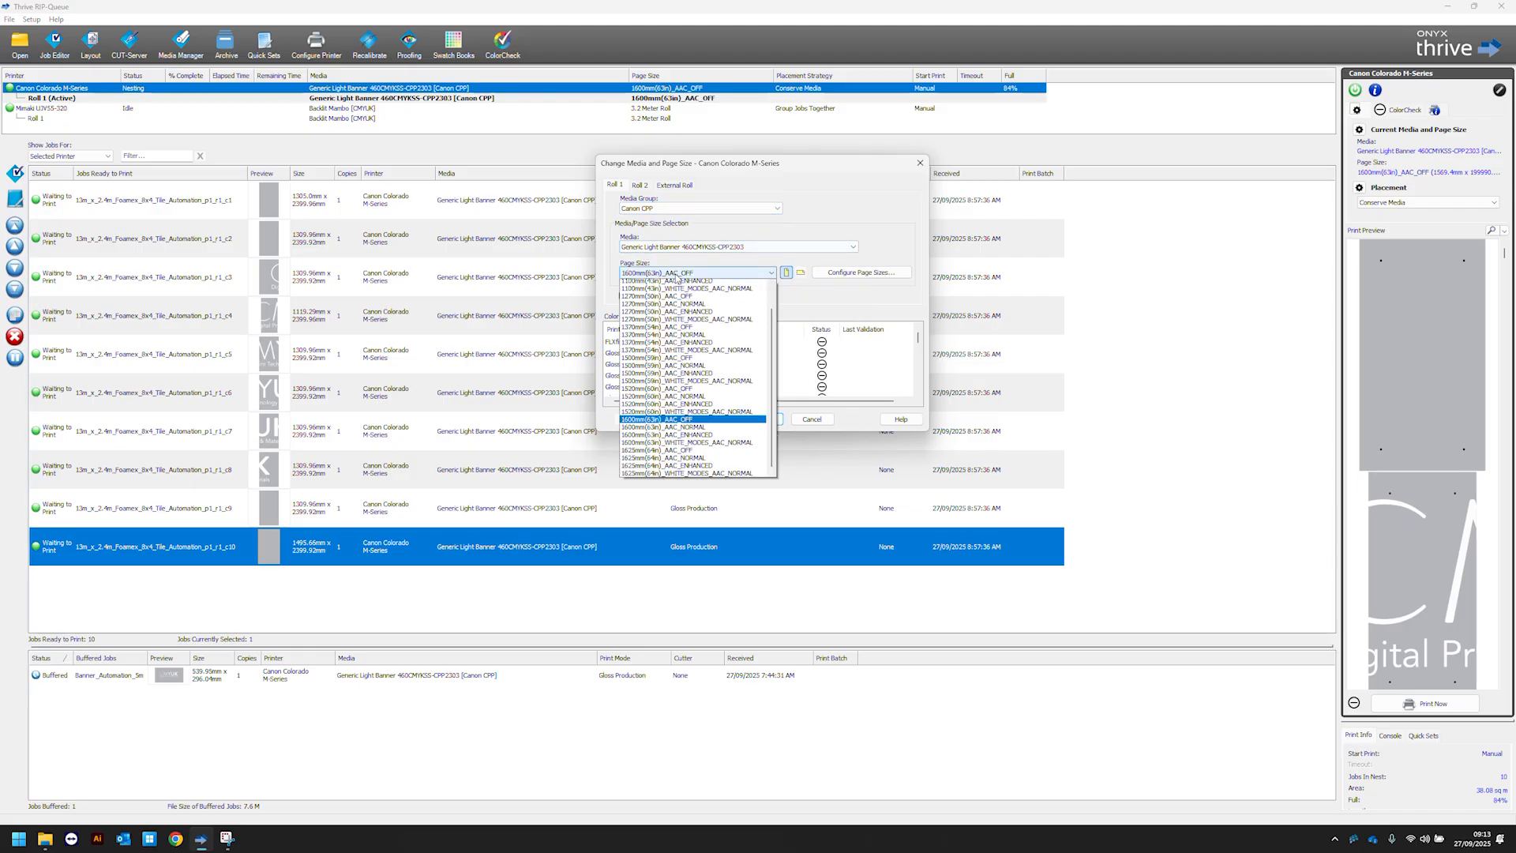
left_click(676, 277)
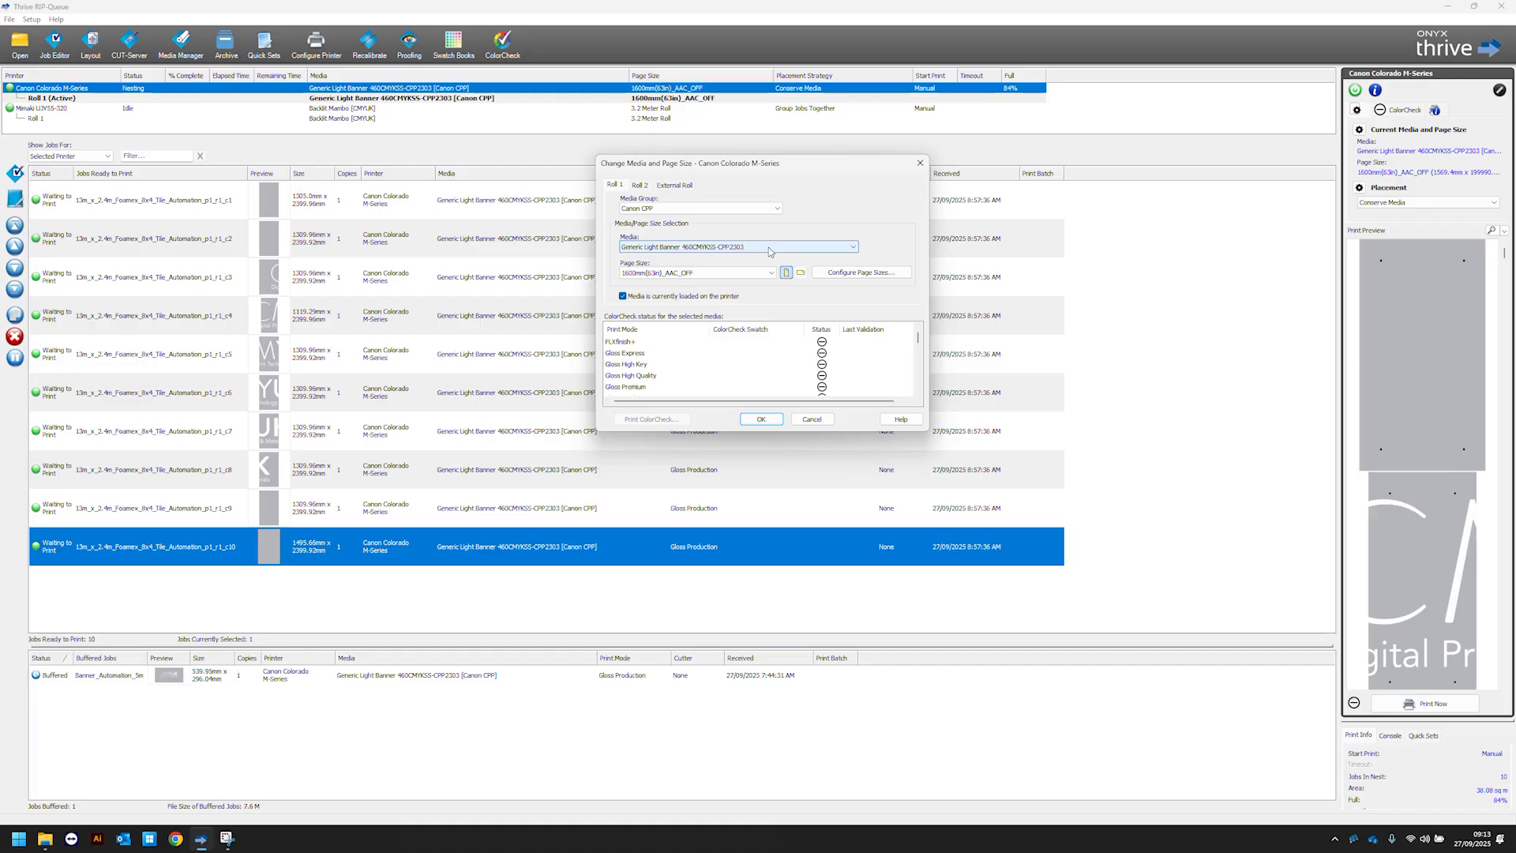
left_click(710, 273)
left_click(712, 278)
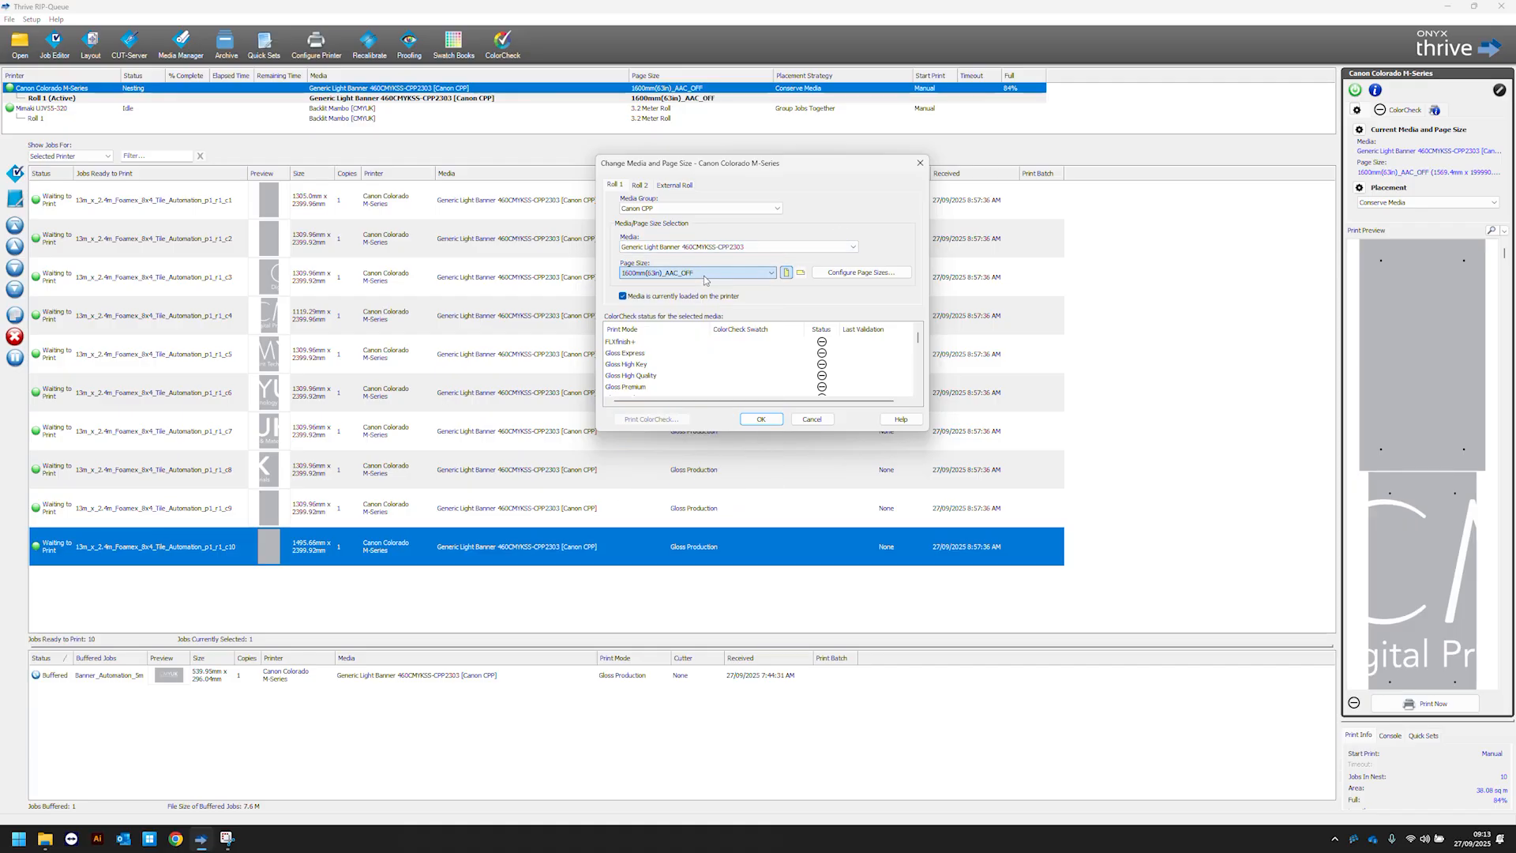
Inspect the configurable page sizes and the form for adding a custom page size, leaving without adding one
left_click(860, 272)
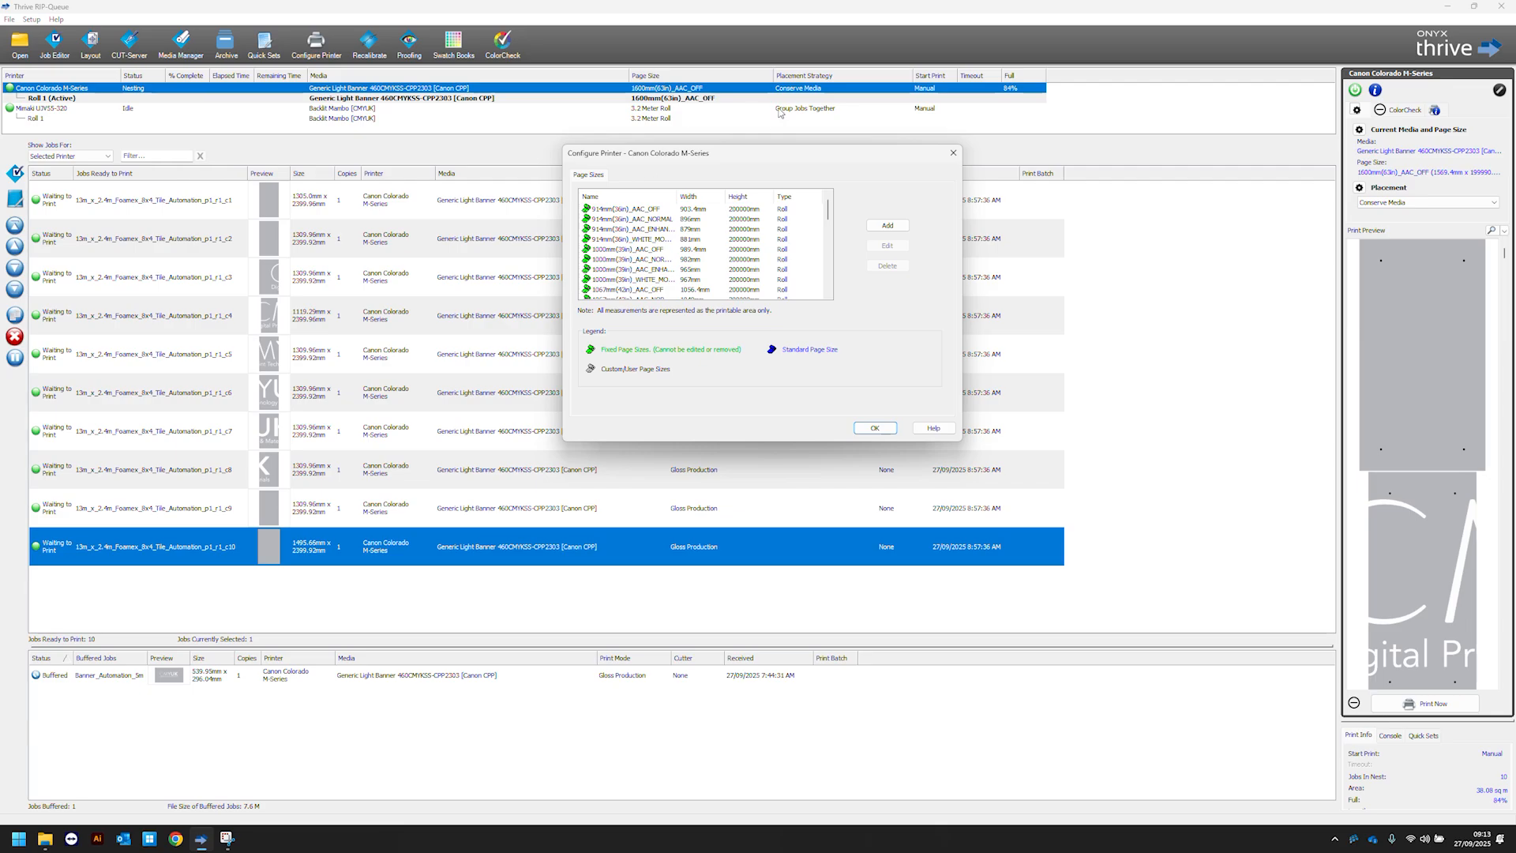
left_click_drag(787, 150, 637, 169)
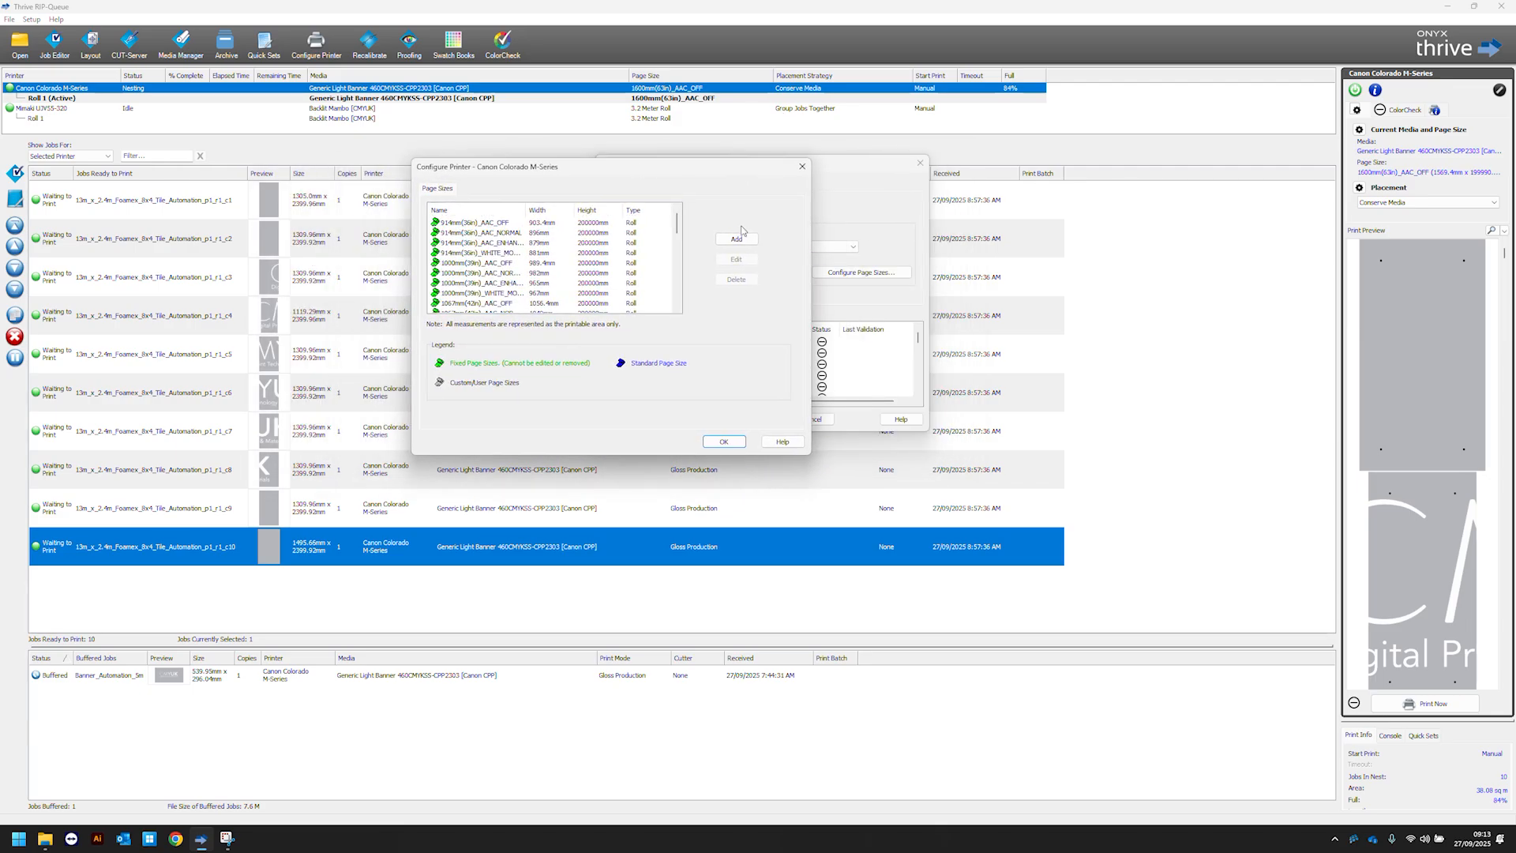
left_click(736, 239)
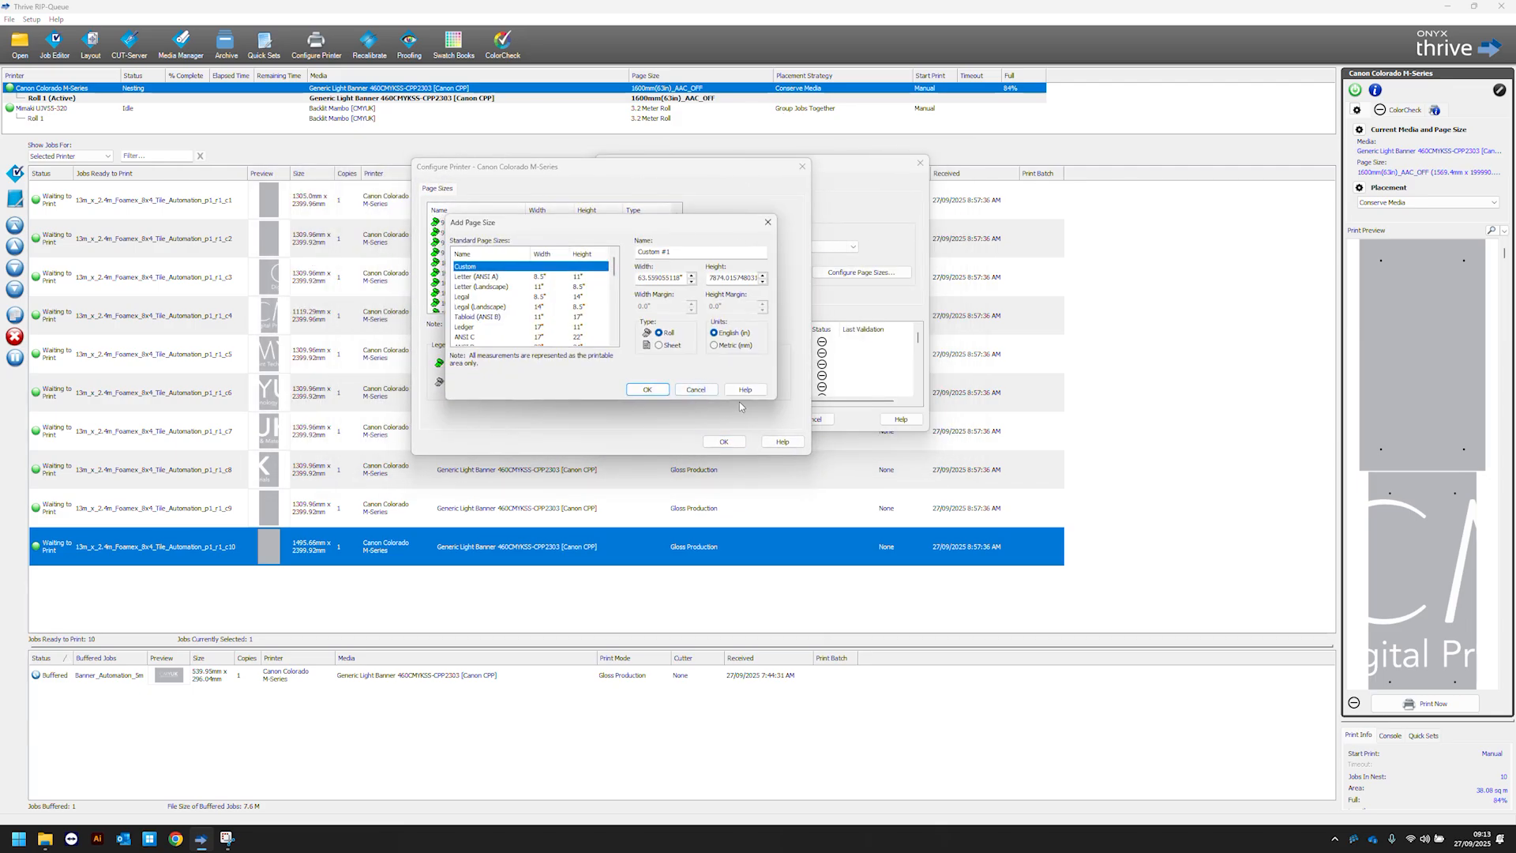
left_click(705, 390)
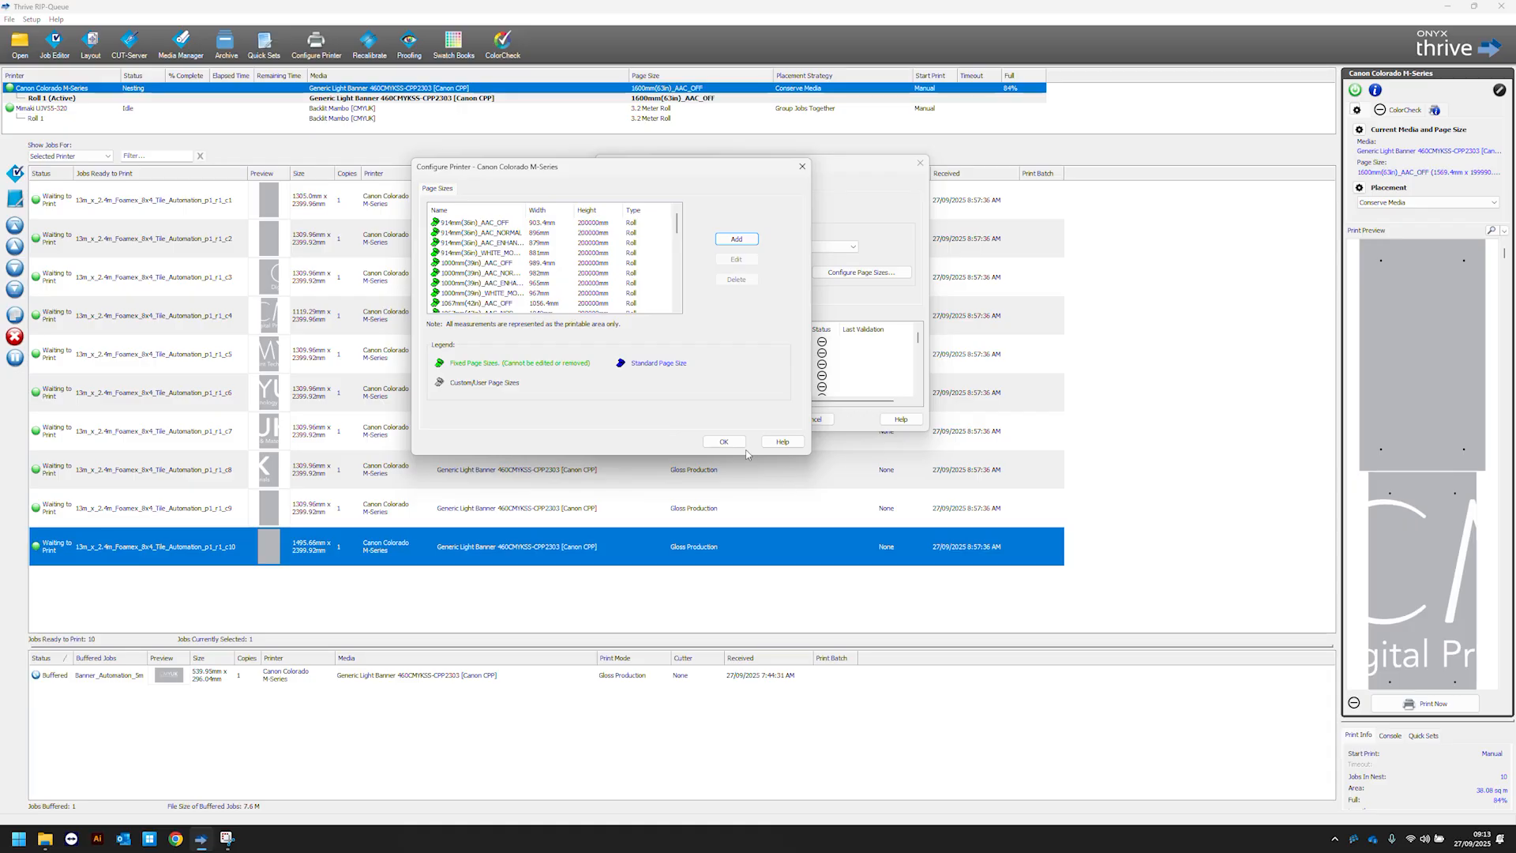
left_click(723, 441)
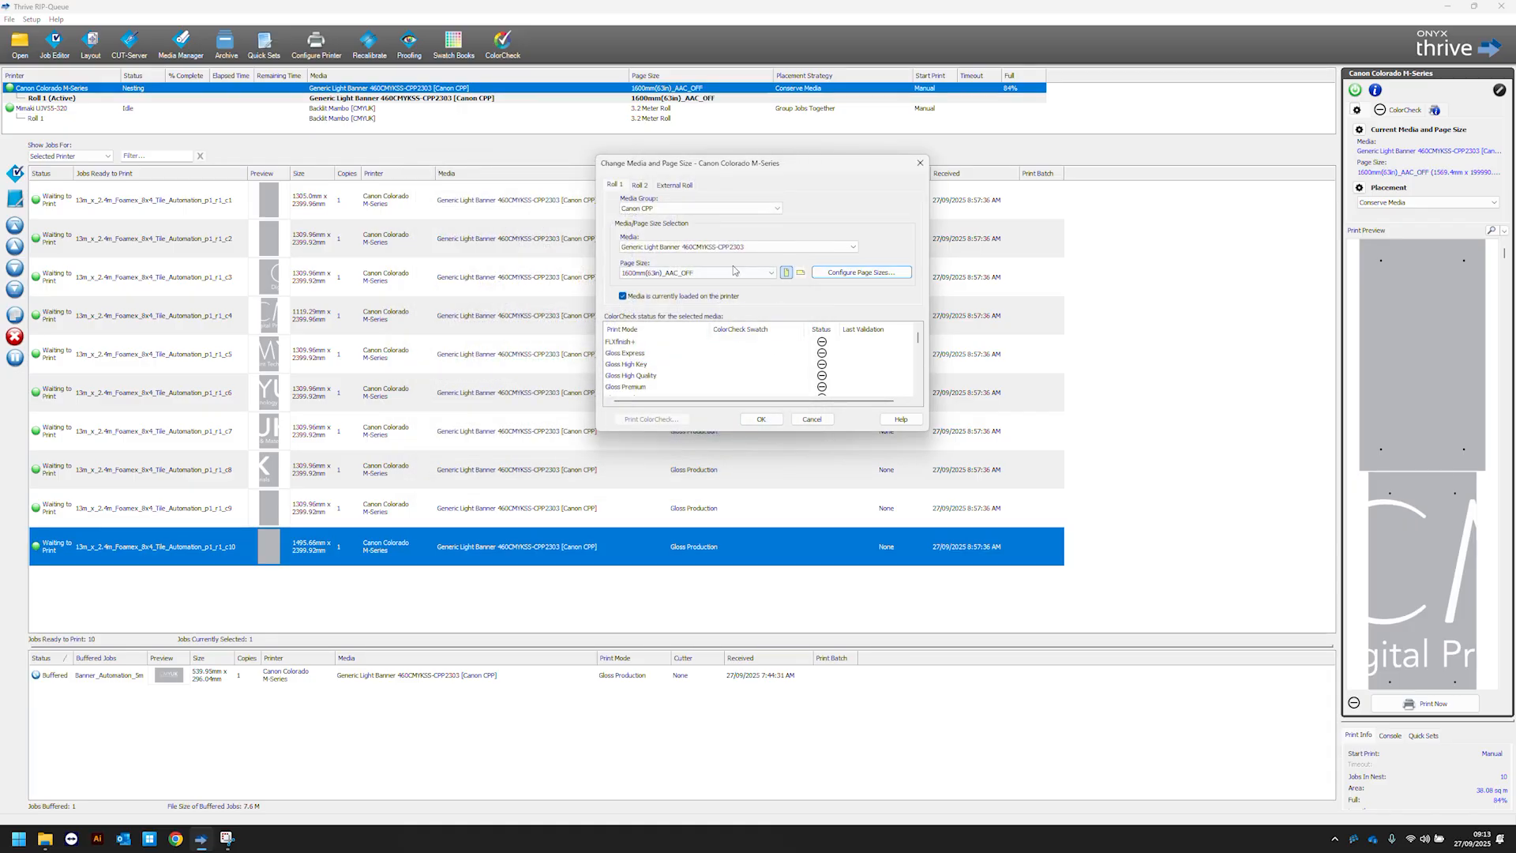
Examine the media and page size settings for Roll 2 and the external roll, and leave without saving changes
left_click(639, 186)
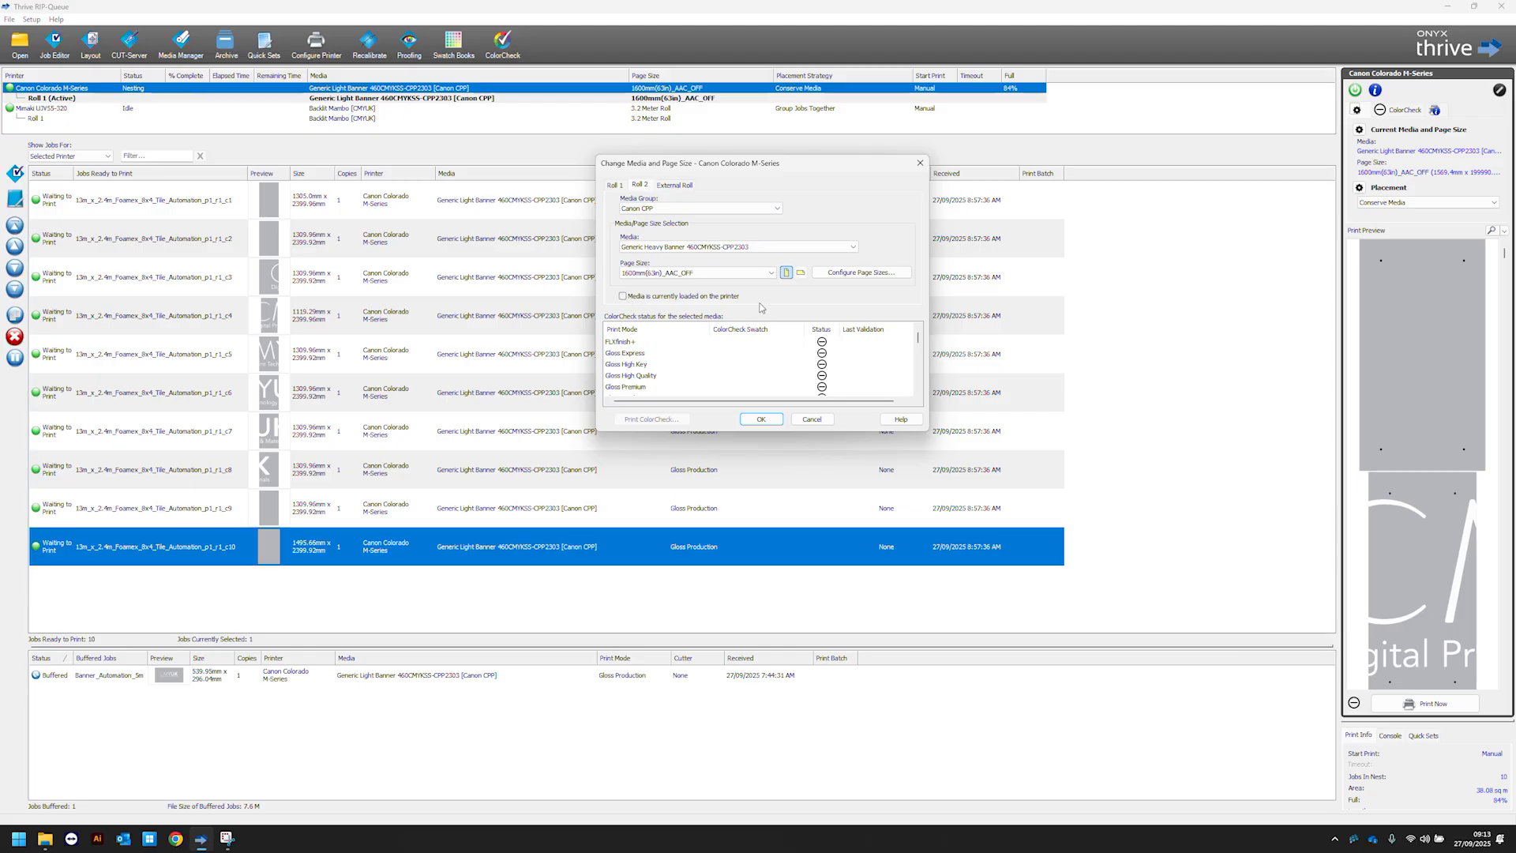
left_click(623, 297)
left_click(623, 296)
left_click(672, 188)
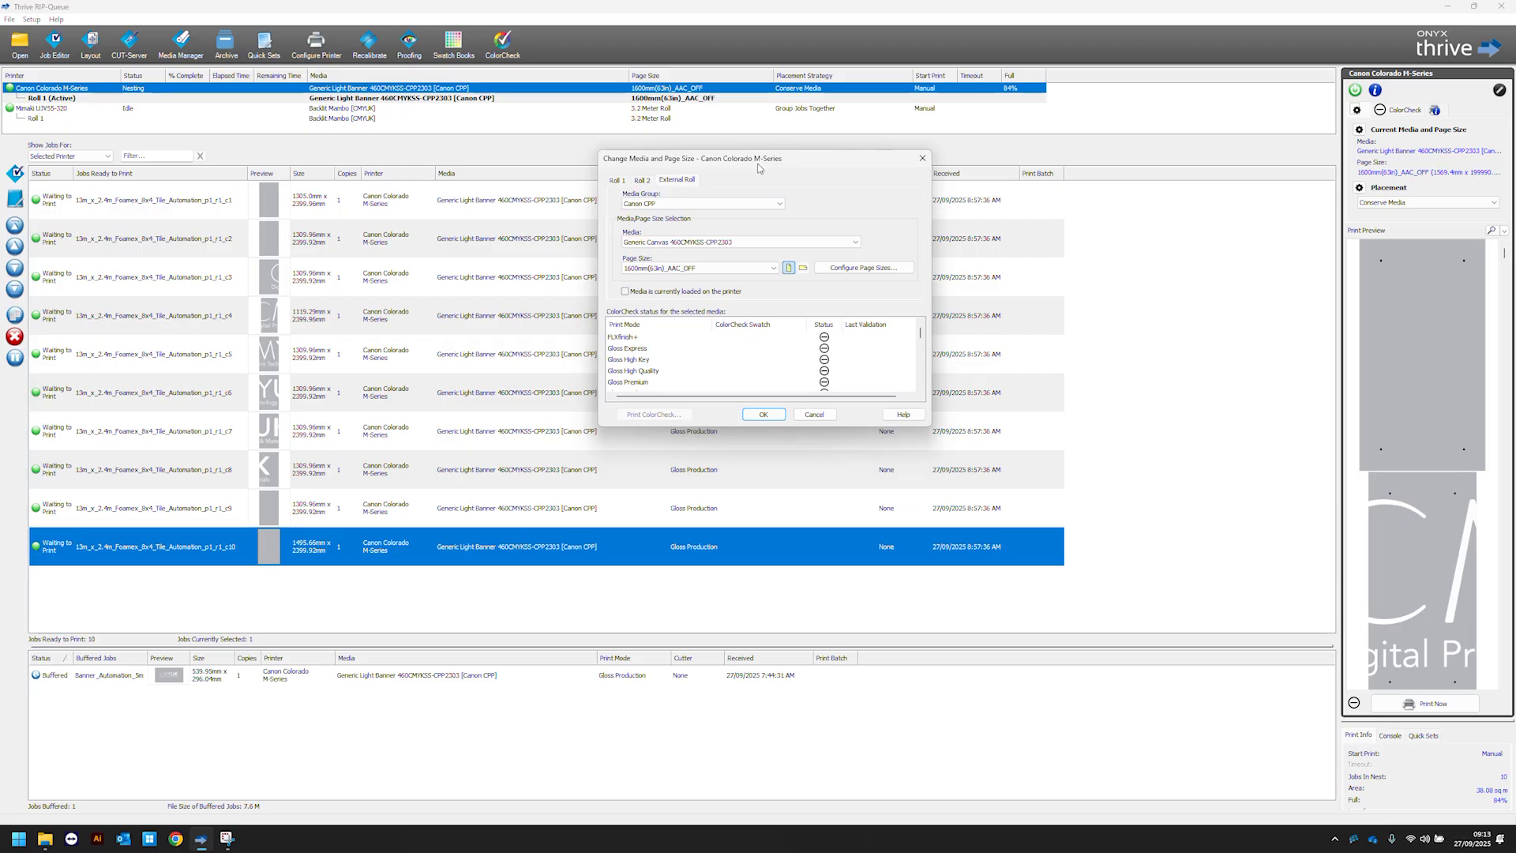
left_click_drag(755, 175, 839, 198)
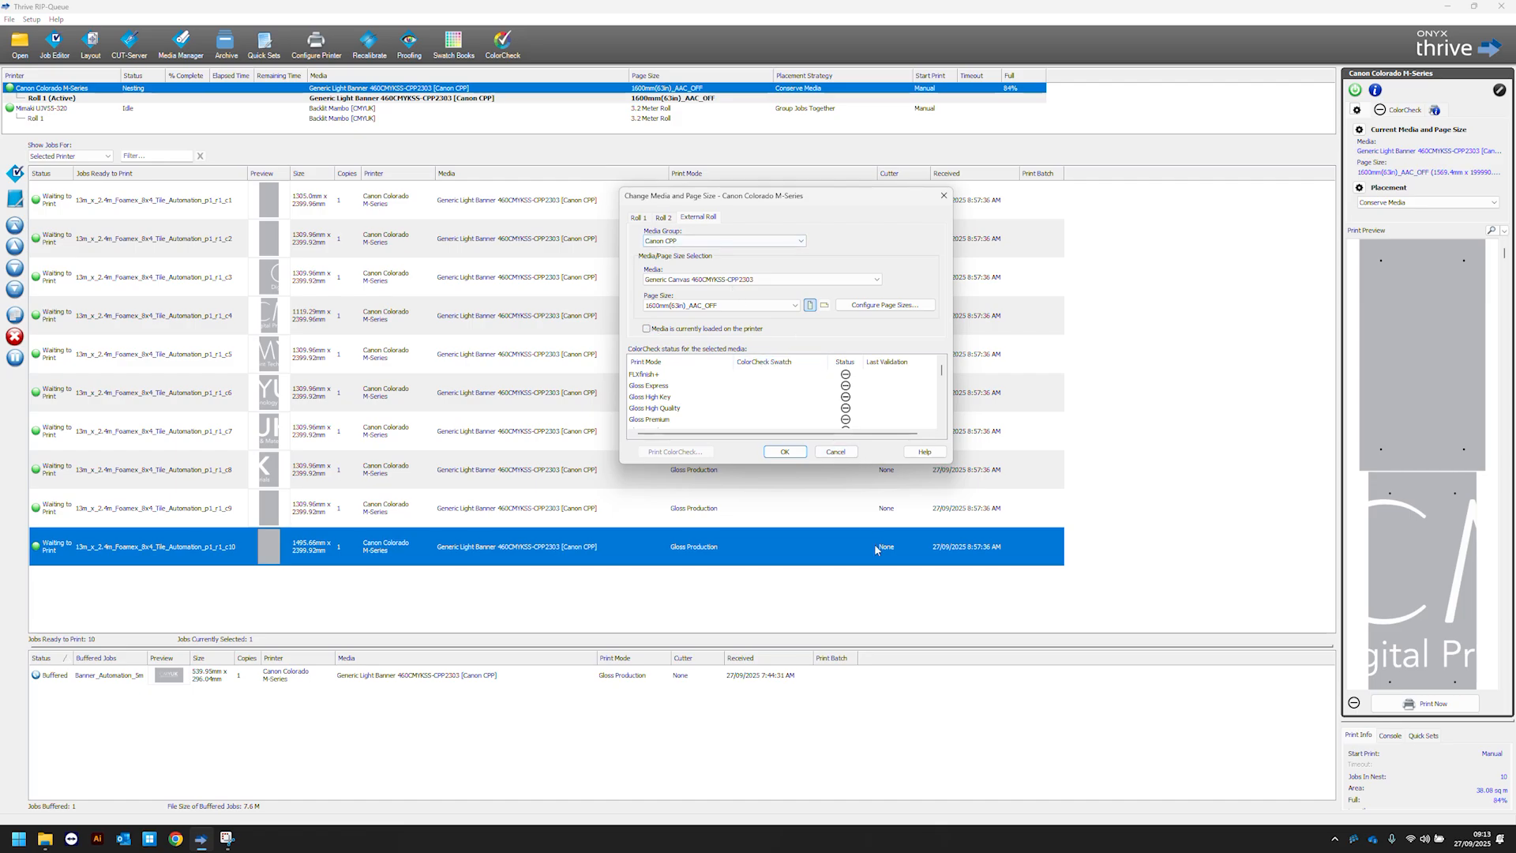
left_click(835, 451)
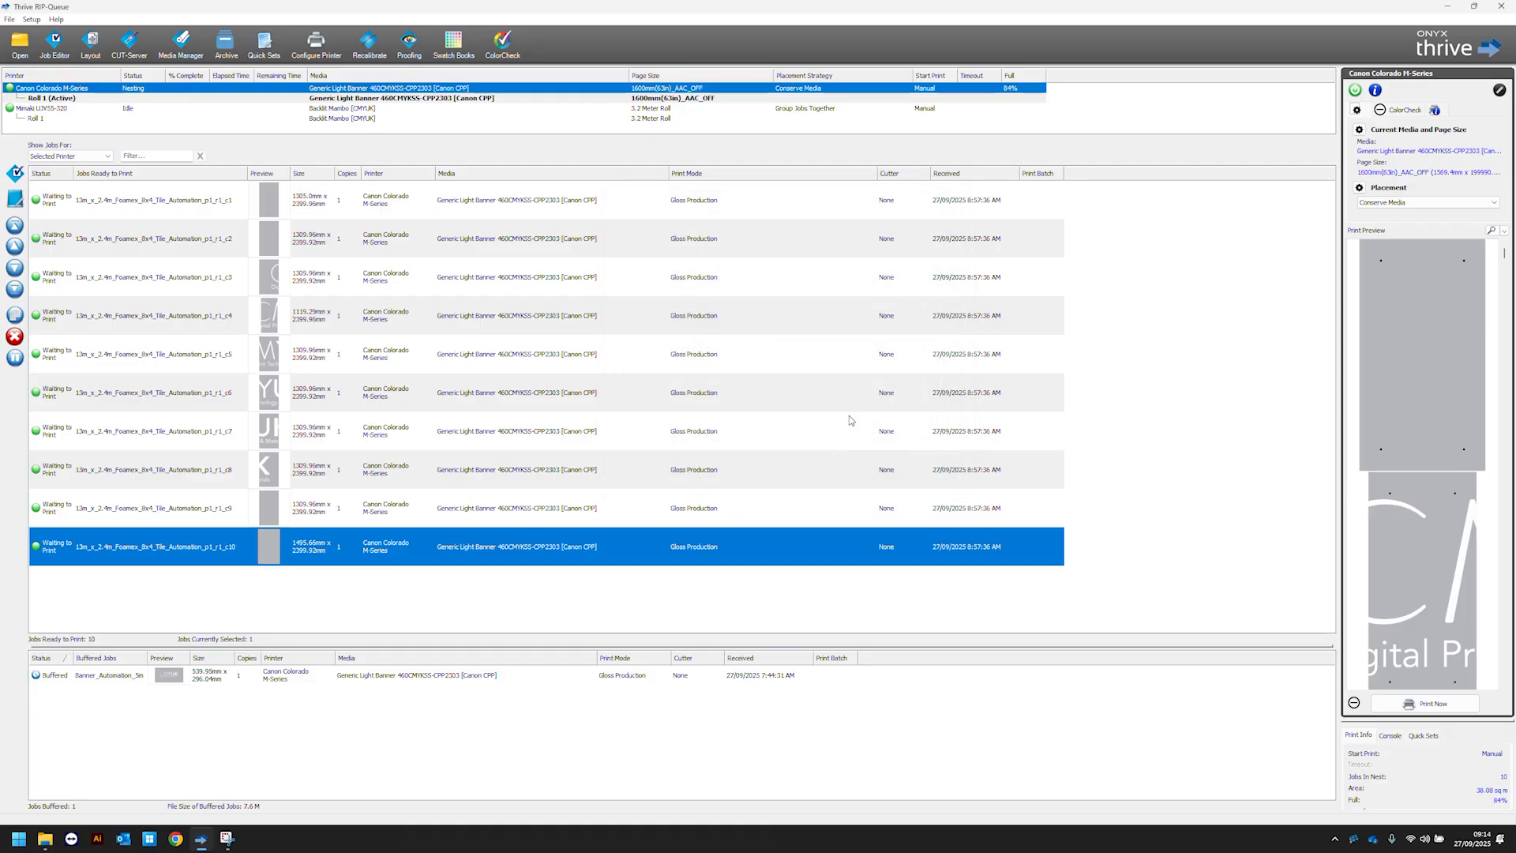
View the general settings of the Conserve Media placement strategy and cancel out of them
left_click(1359, 189)
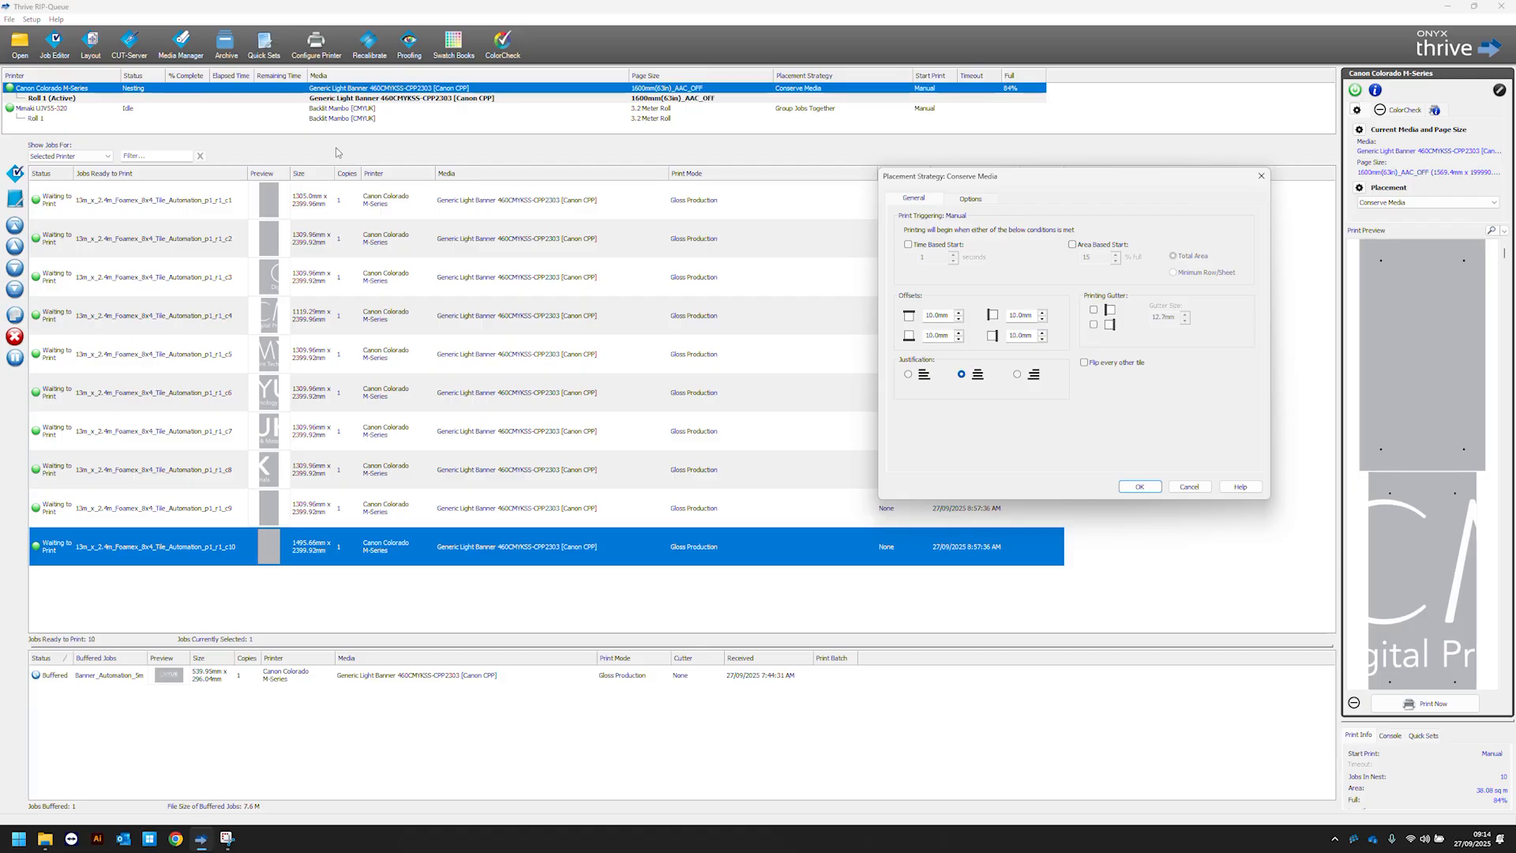
left_click_drag(1022, 186, 660, 186)
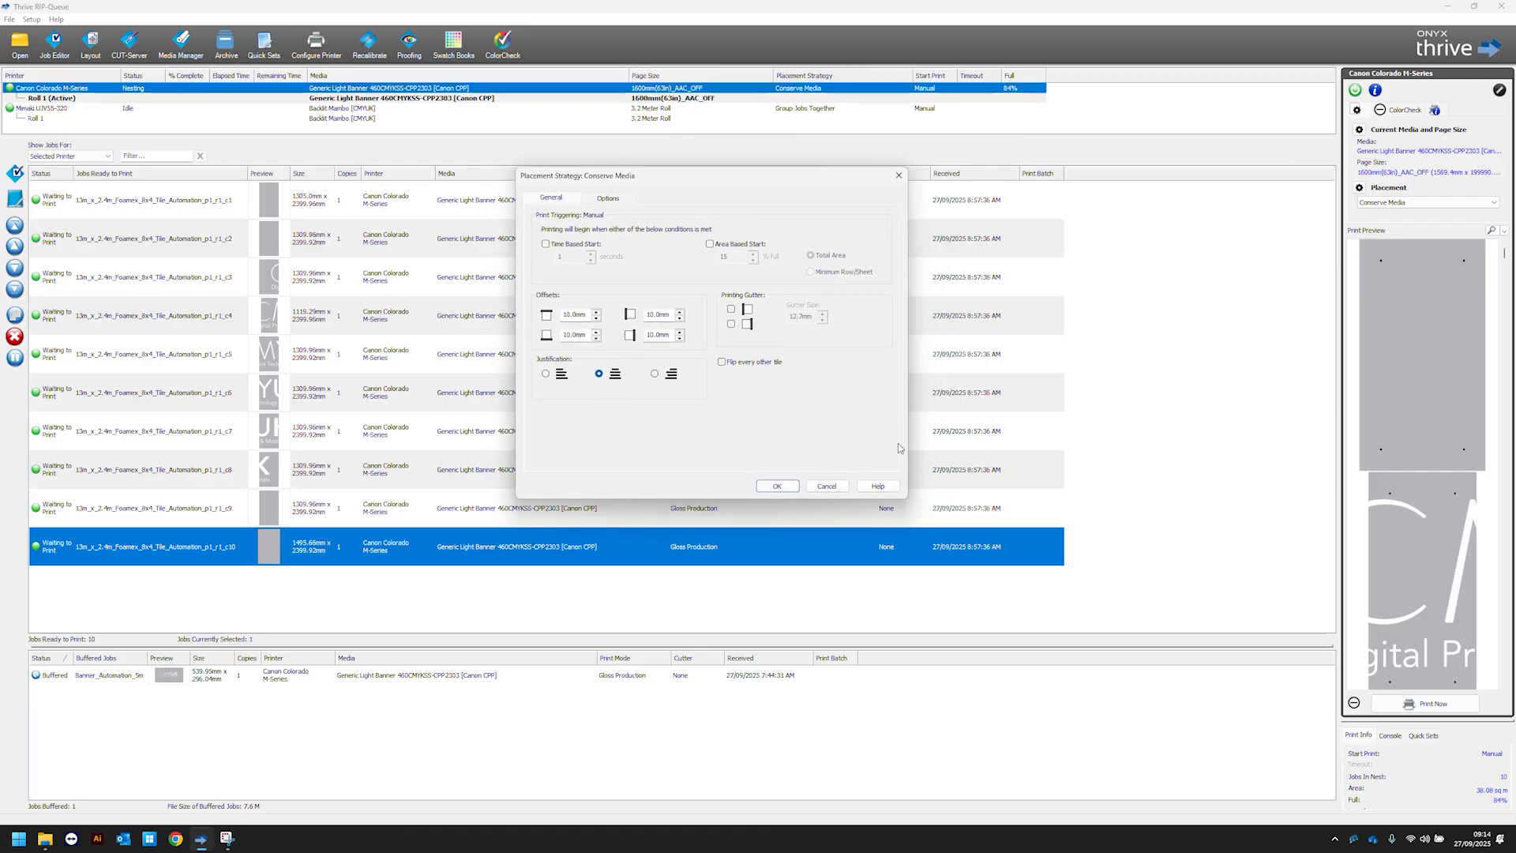
left_click(839, 485)
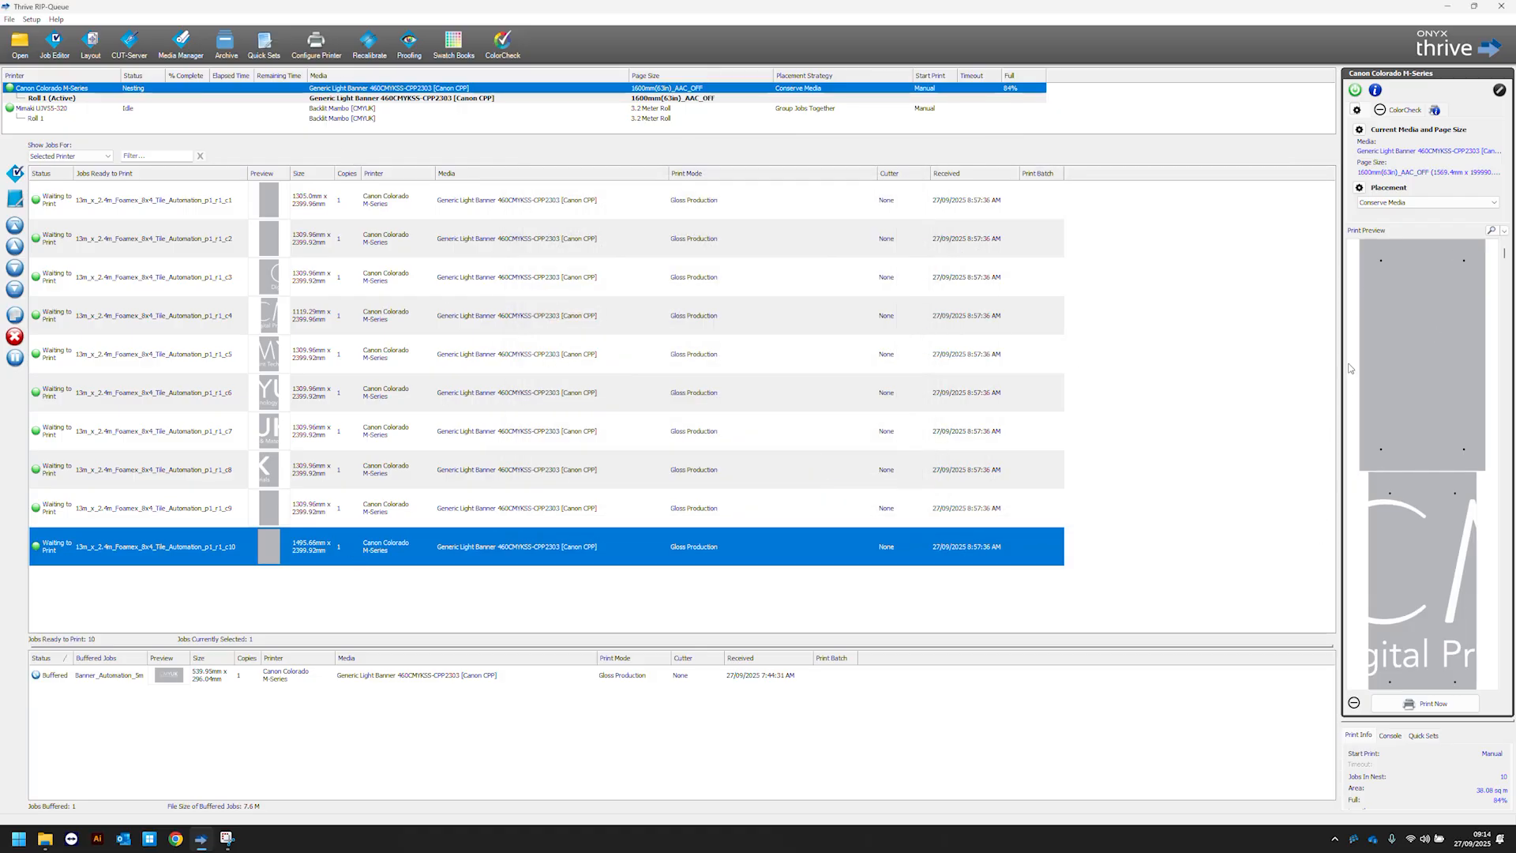
Look through the available placement strategies for the Canon Colorado M-Series
left_click(1405, 202)
left_click(1386, 210)
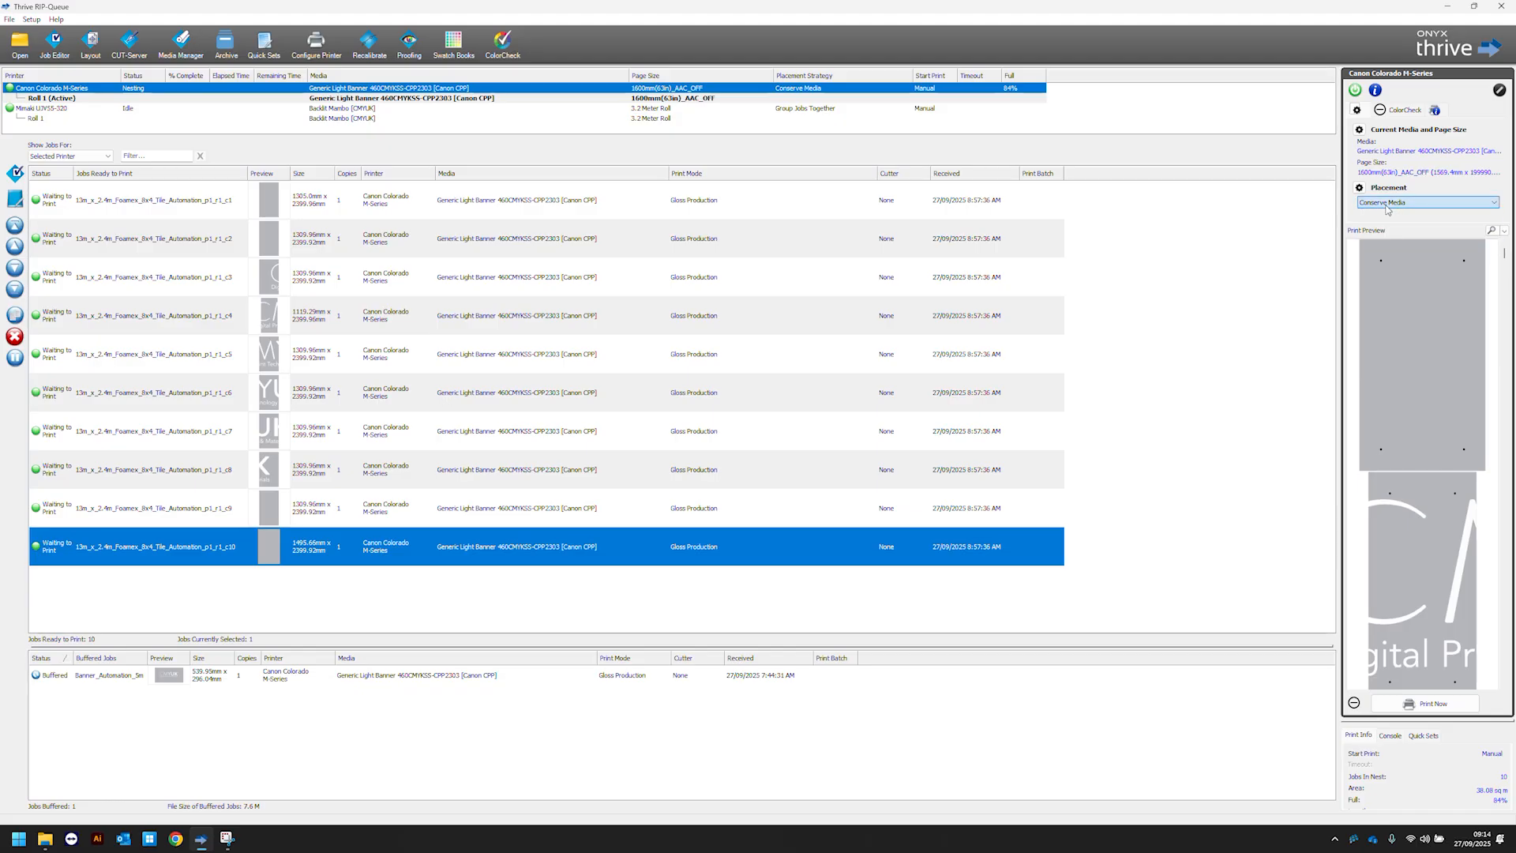
mouse_move(1504, 254)
left_mouse_down()
mouse_move(1513, 704)
mouse_move(1495, 226)
left_mouse_up()
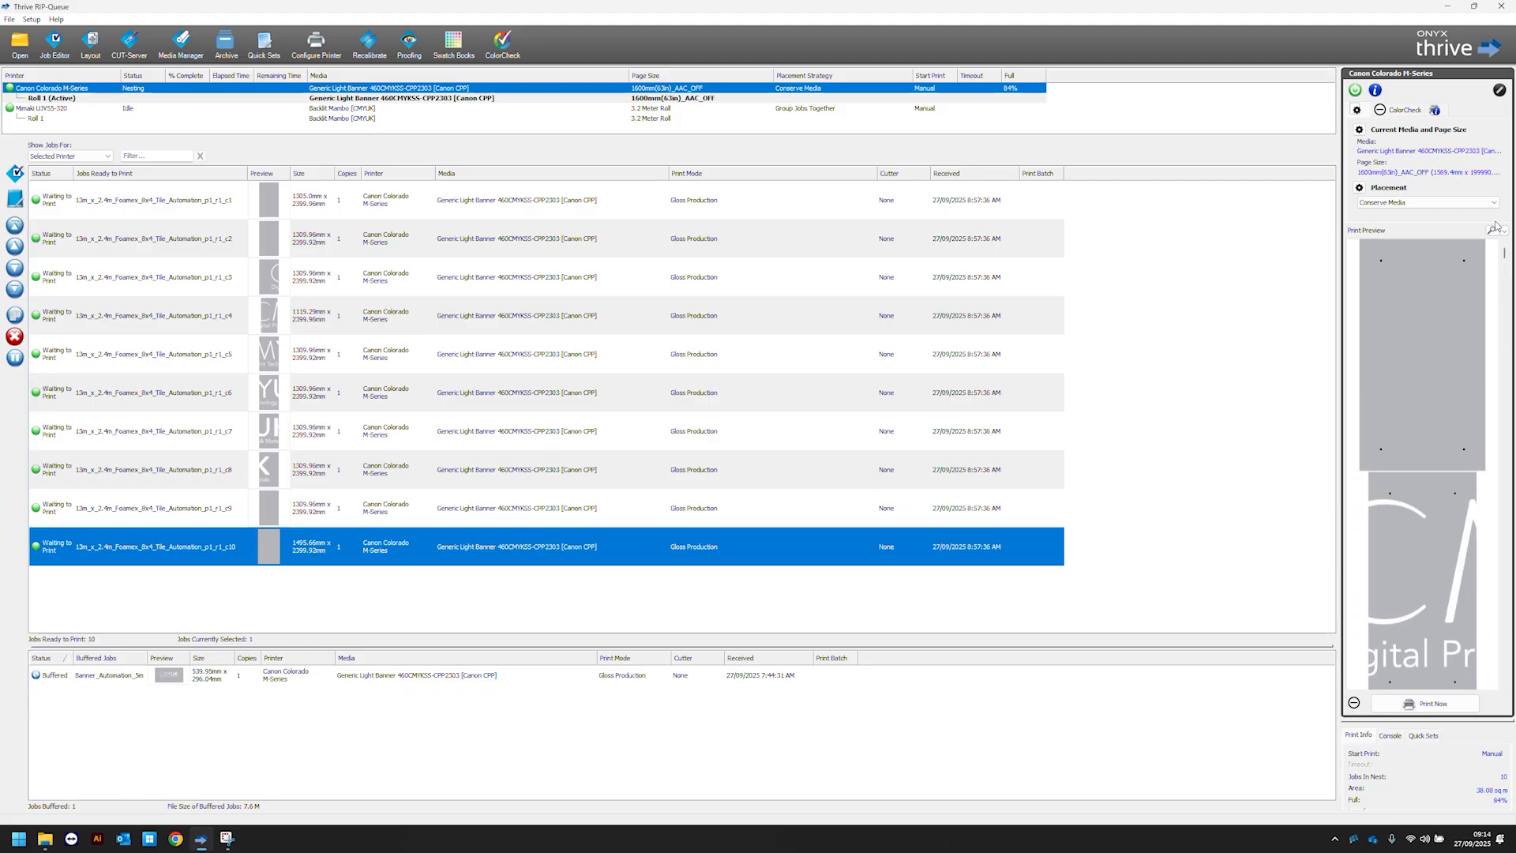
left_click(1418, 204)
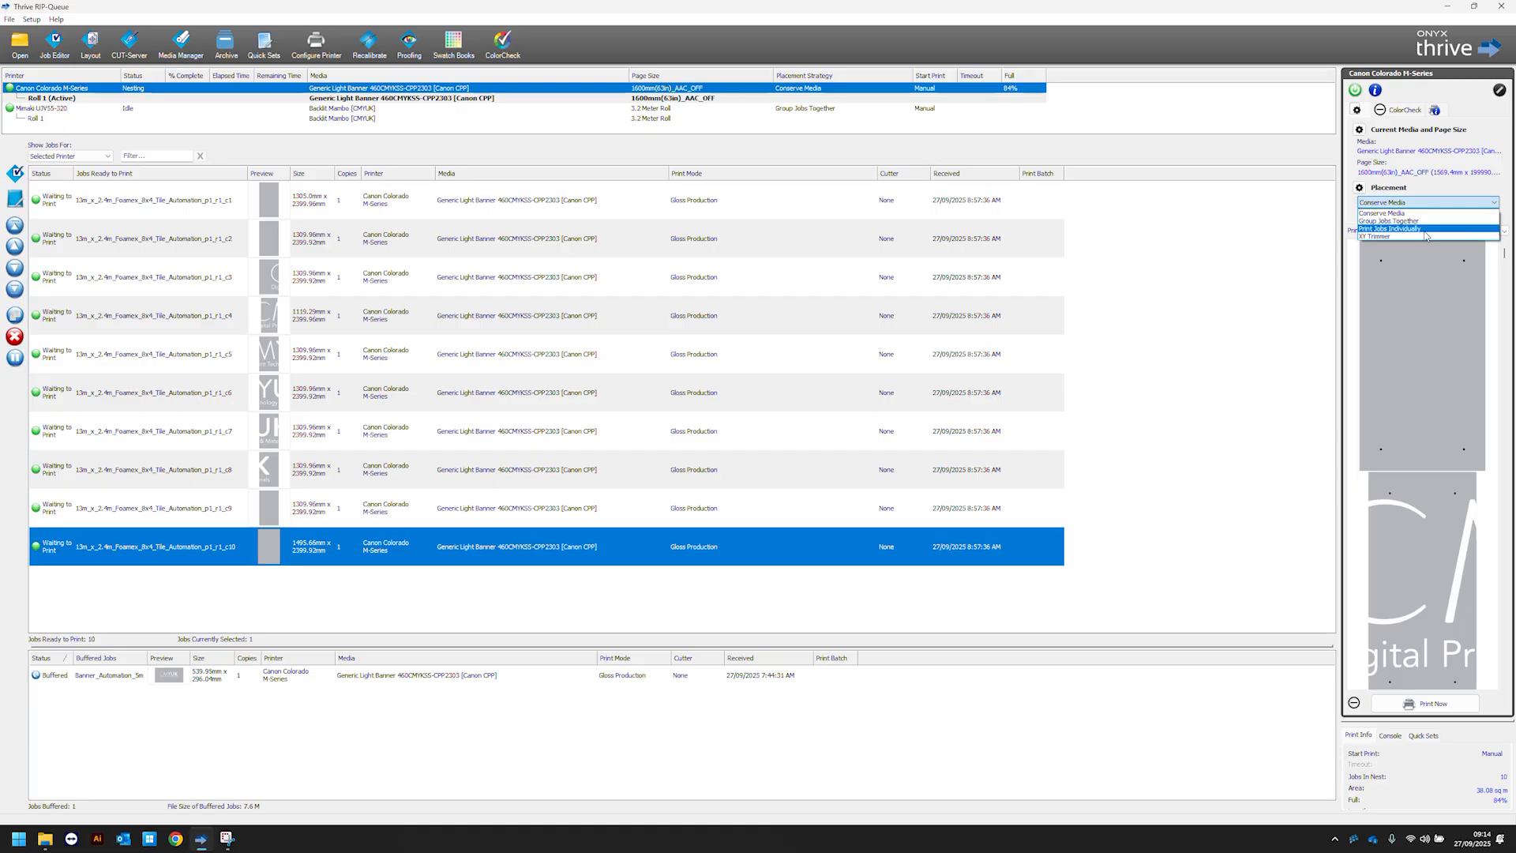
Enable BestFit with Allow Rotate in the Conserve Media placement options
left_click(1358, 189)
left_click(1358, 189)
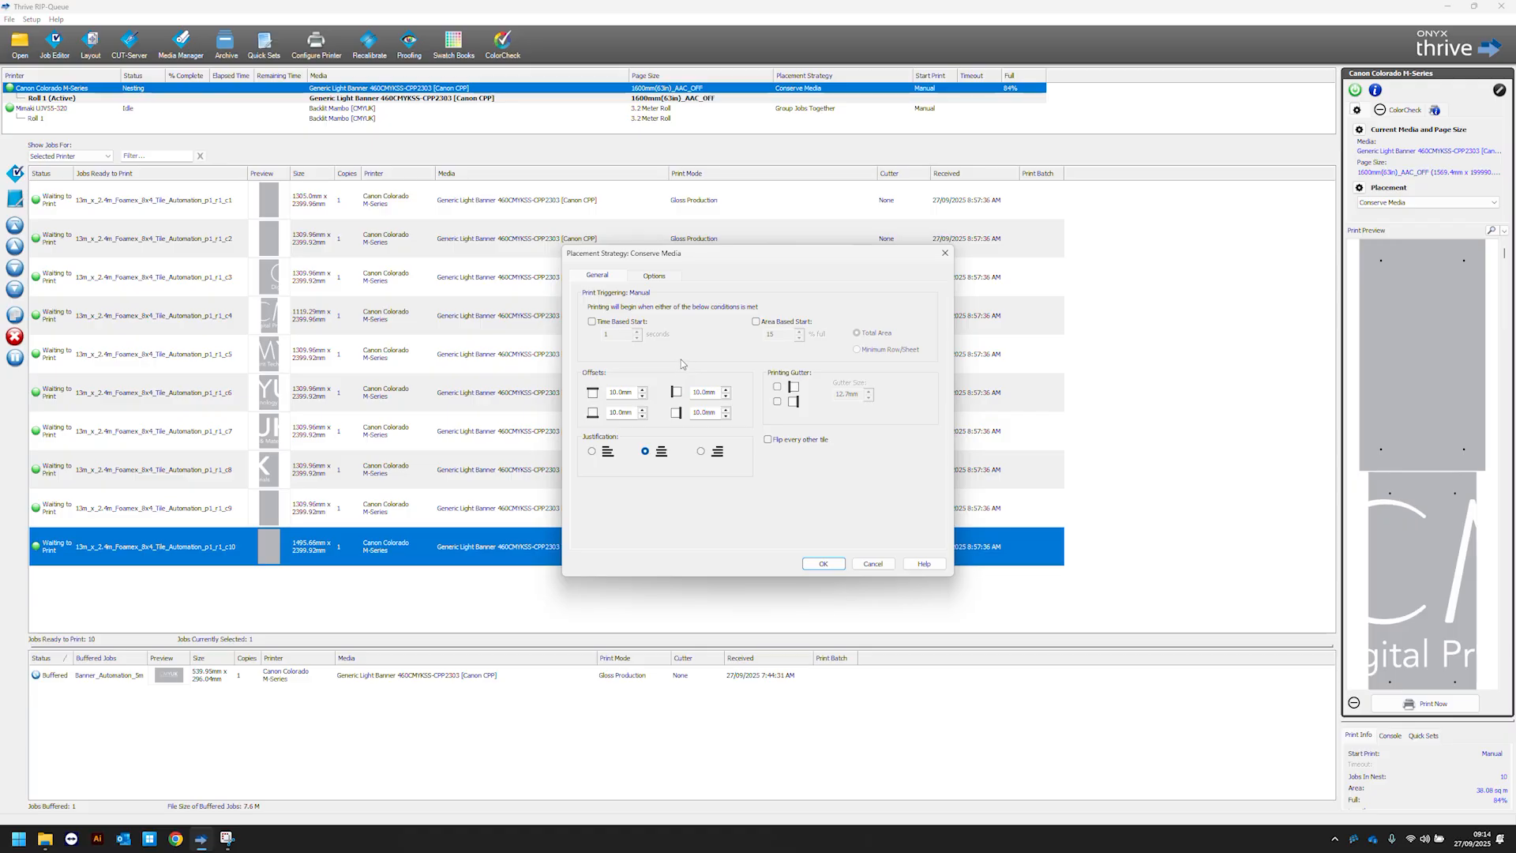
left_click_drag(770, 252, 765, 184)
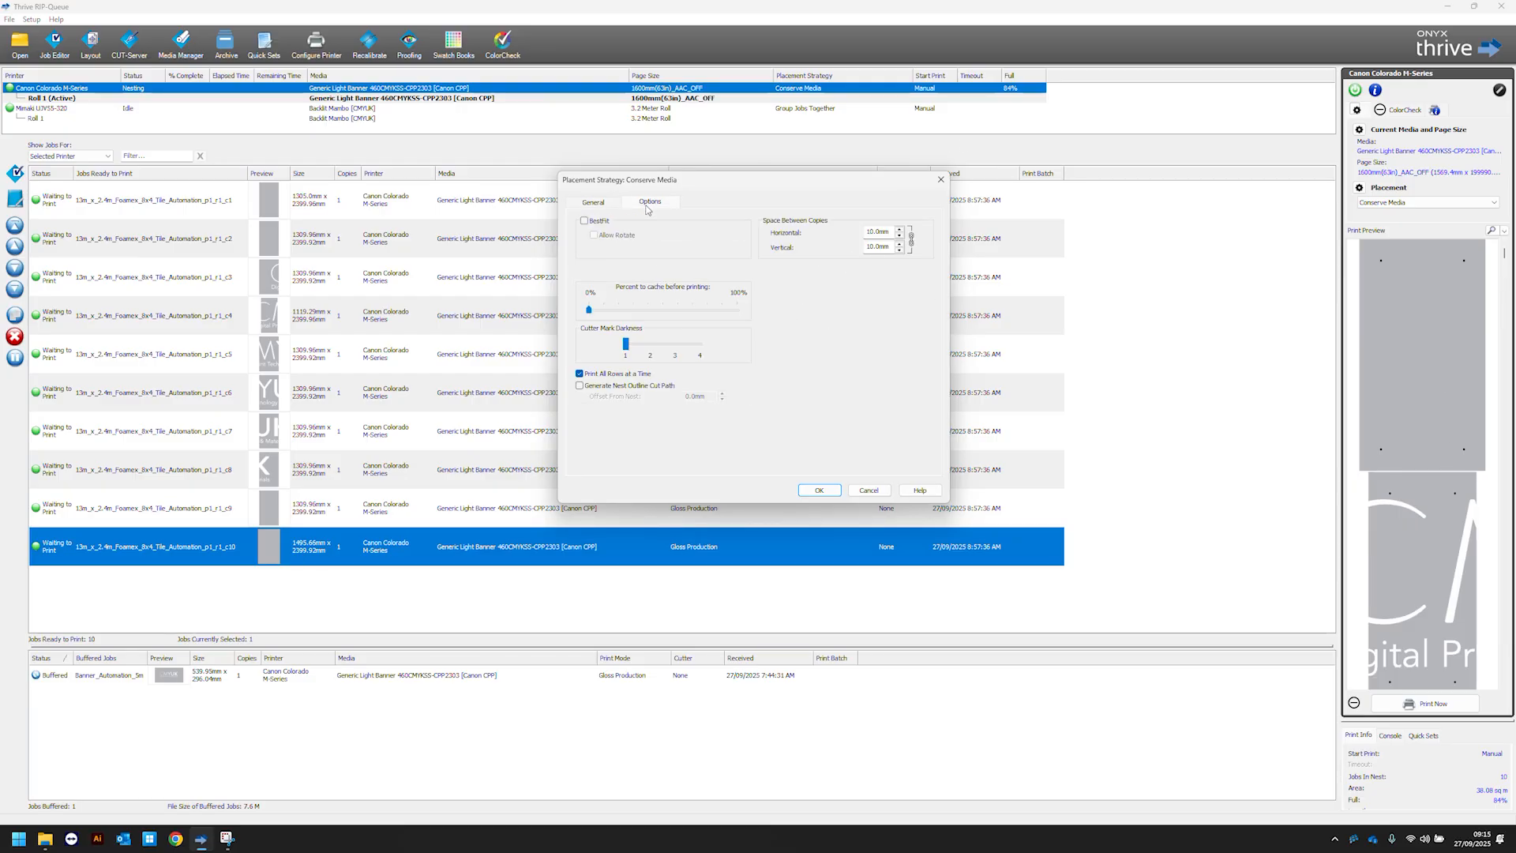
left_click(585, 222)
left_click(594, 235)
left_click_drag(804, 183, 808, 234)
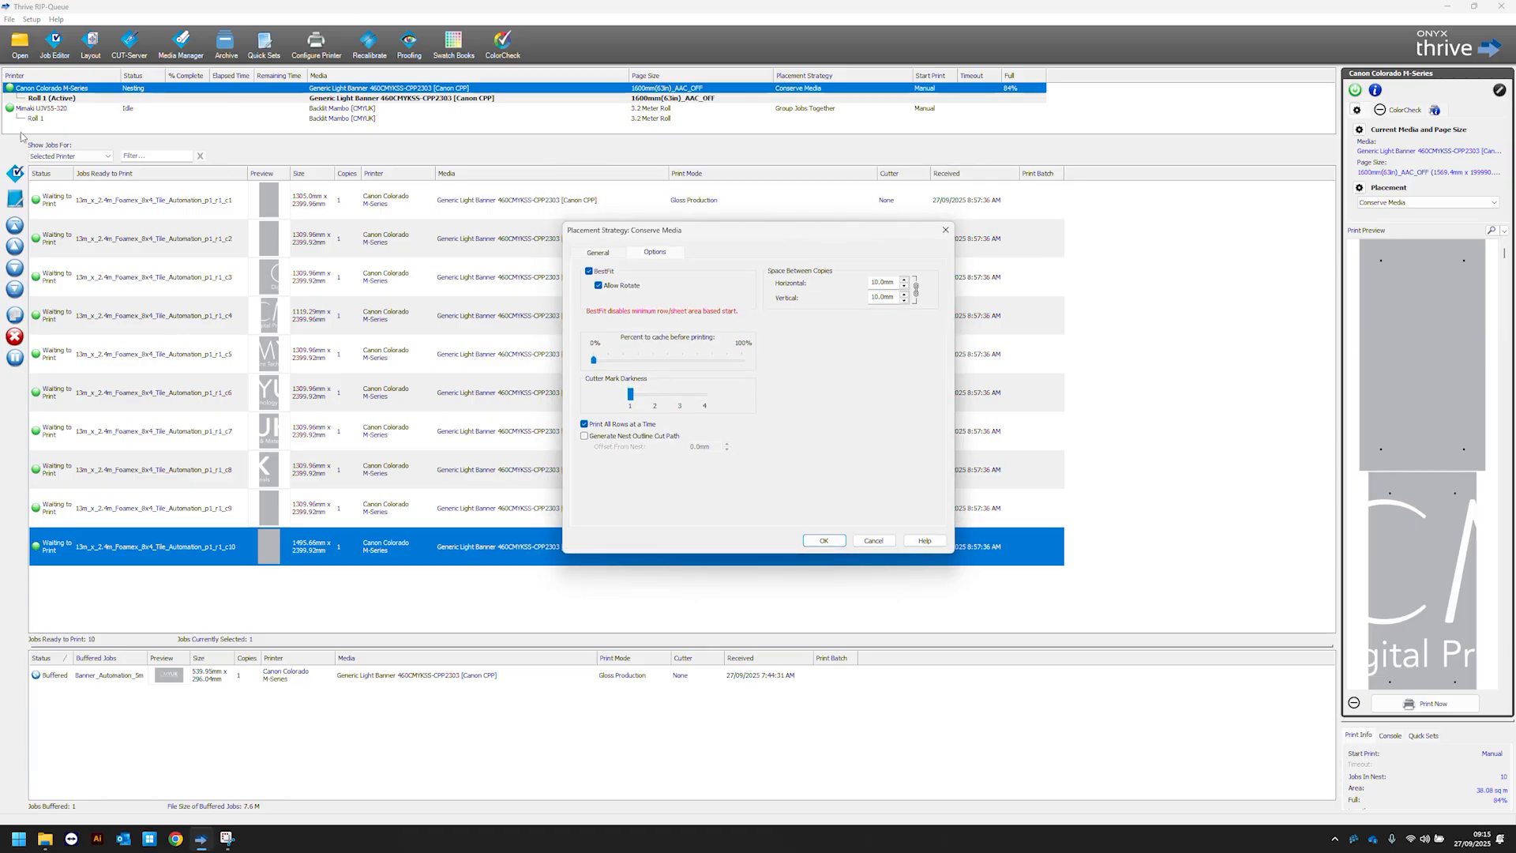
left_click_drag(794, 233, 792, 220)
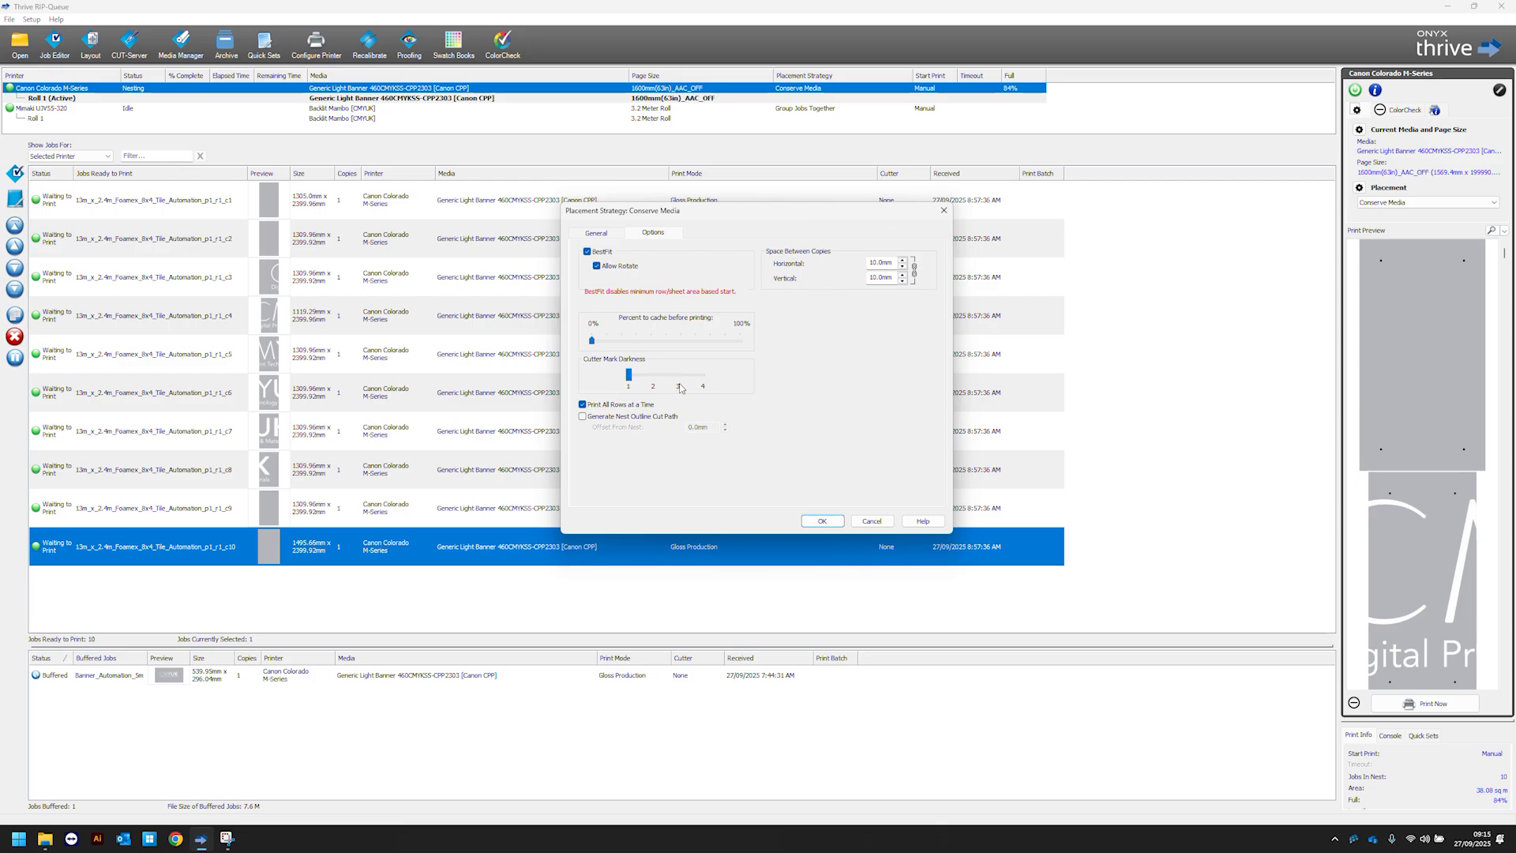
mouse_move(629, 375)
left_mouse_down()
mouse_move(702, 379)
mouse_move(625, 378)
left_mouse_up()
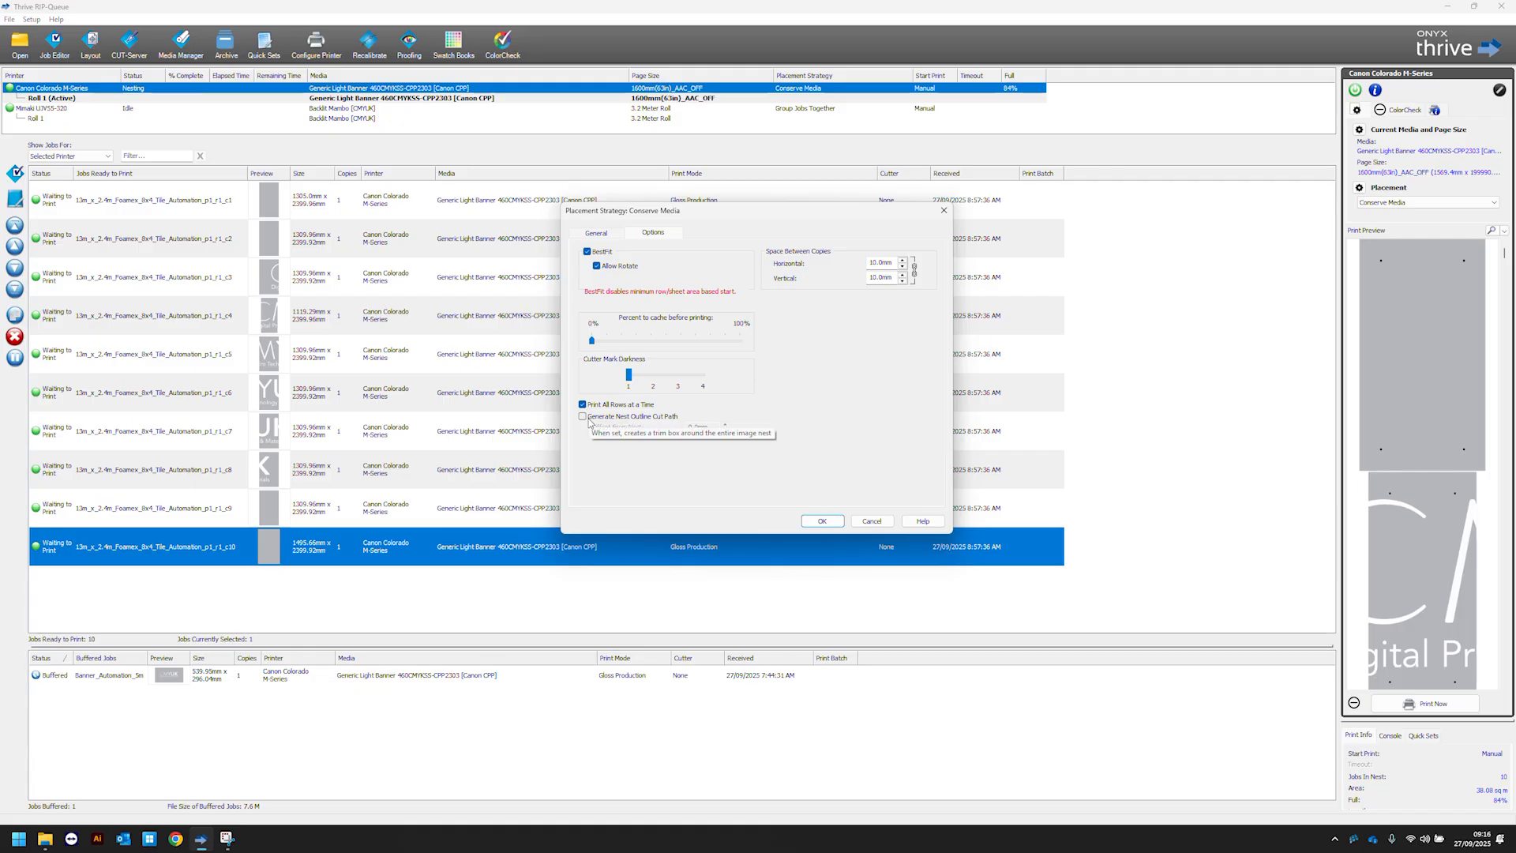
Apply the Conserve Media placement options and open the nest's print preview in a window enlarged to fill most of the screen
left_click(822, 522)
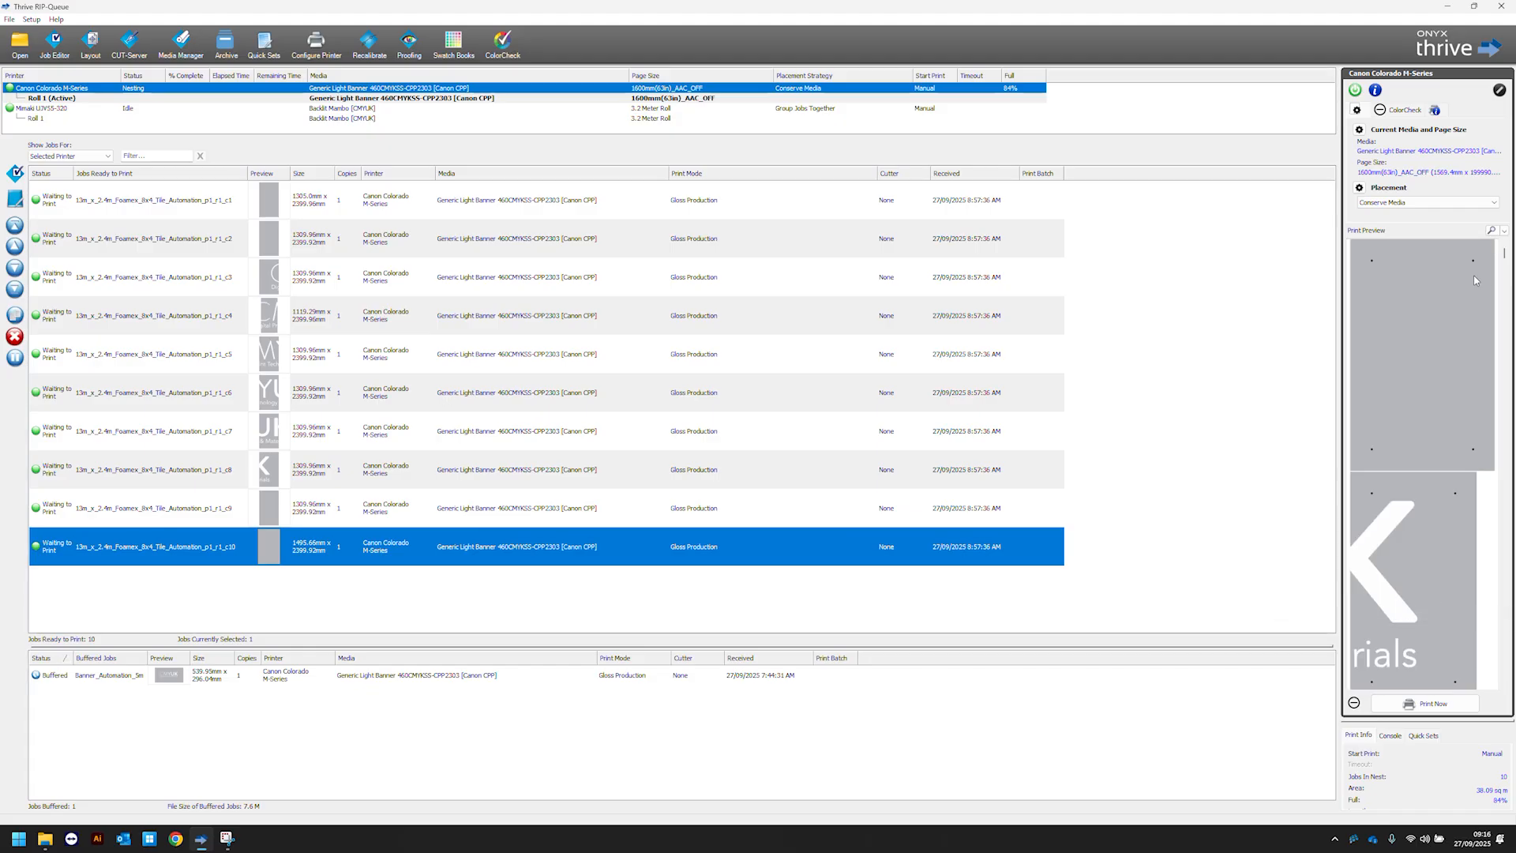
left_click(1492, 231)
left_click_drag(877, 227, 473, 110)
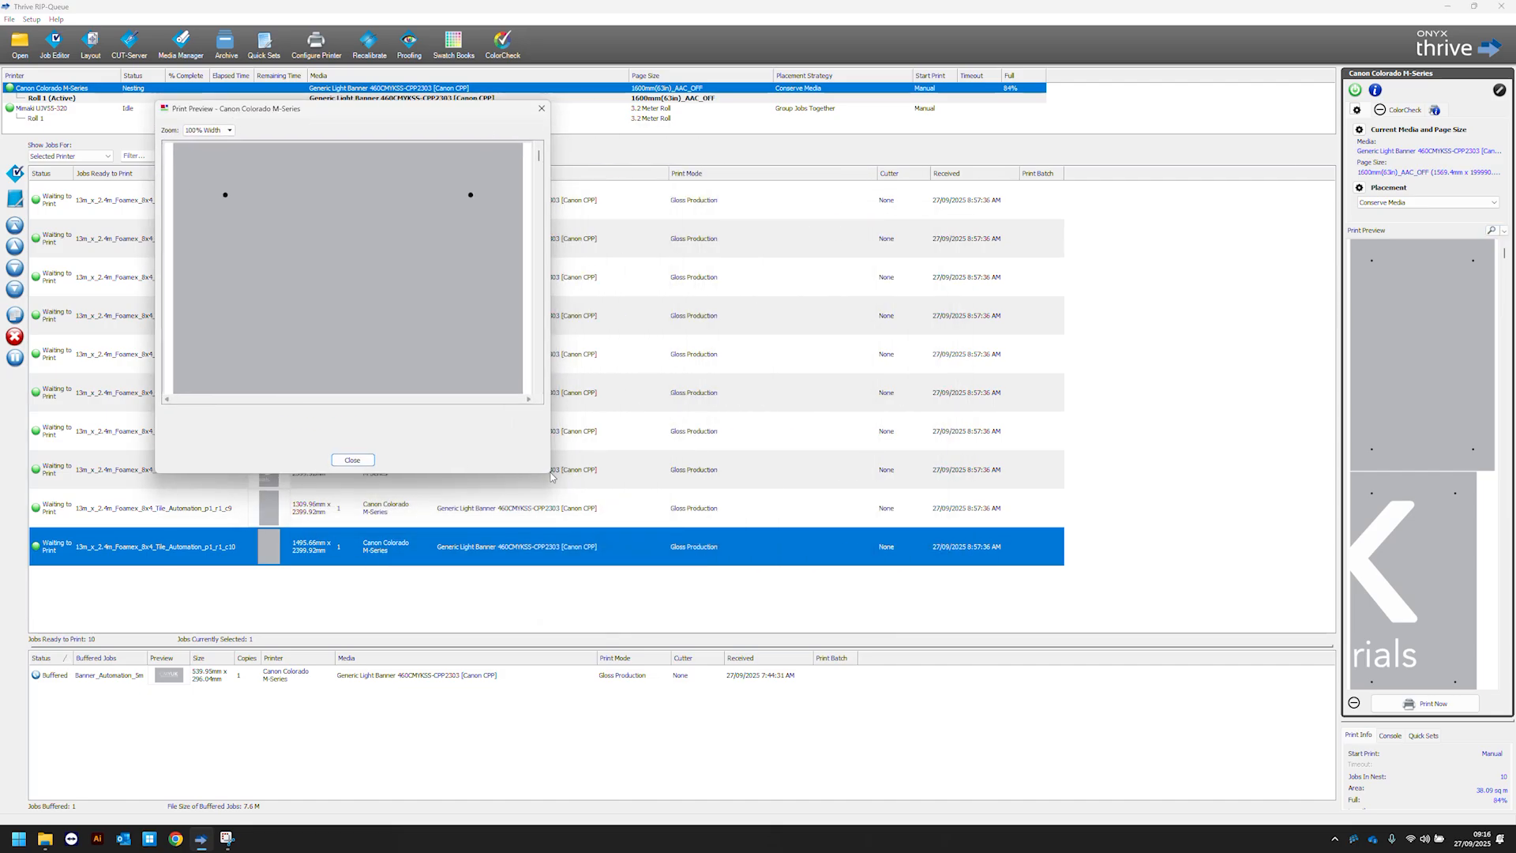
left_click_drag(547, 471, 1338, 473)
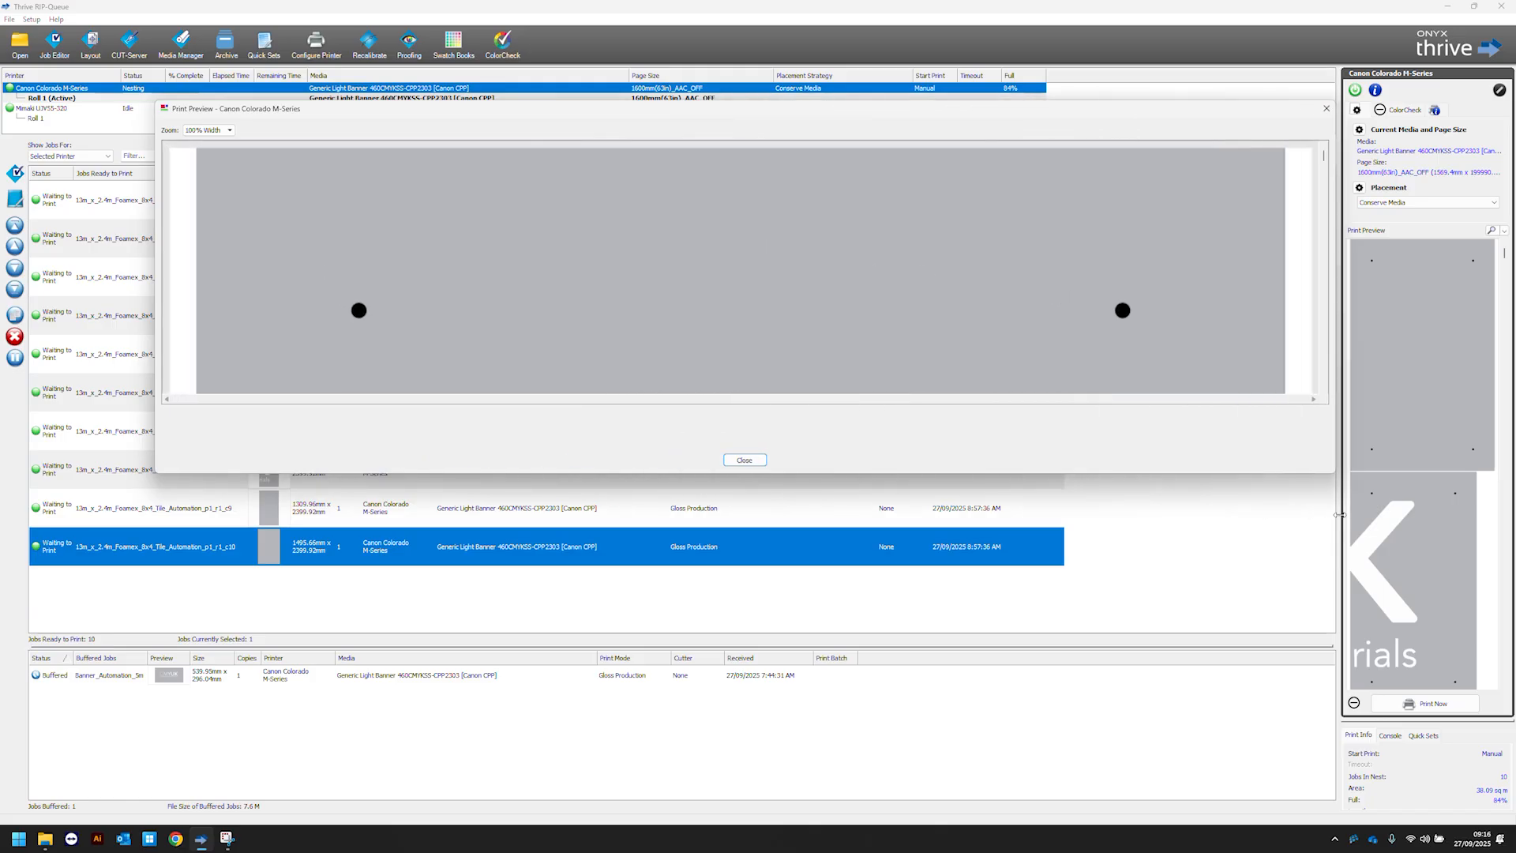
left_click_drag(1167, 475, 1168, 813)
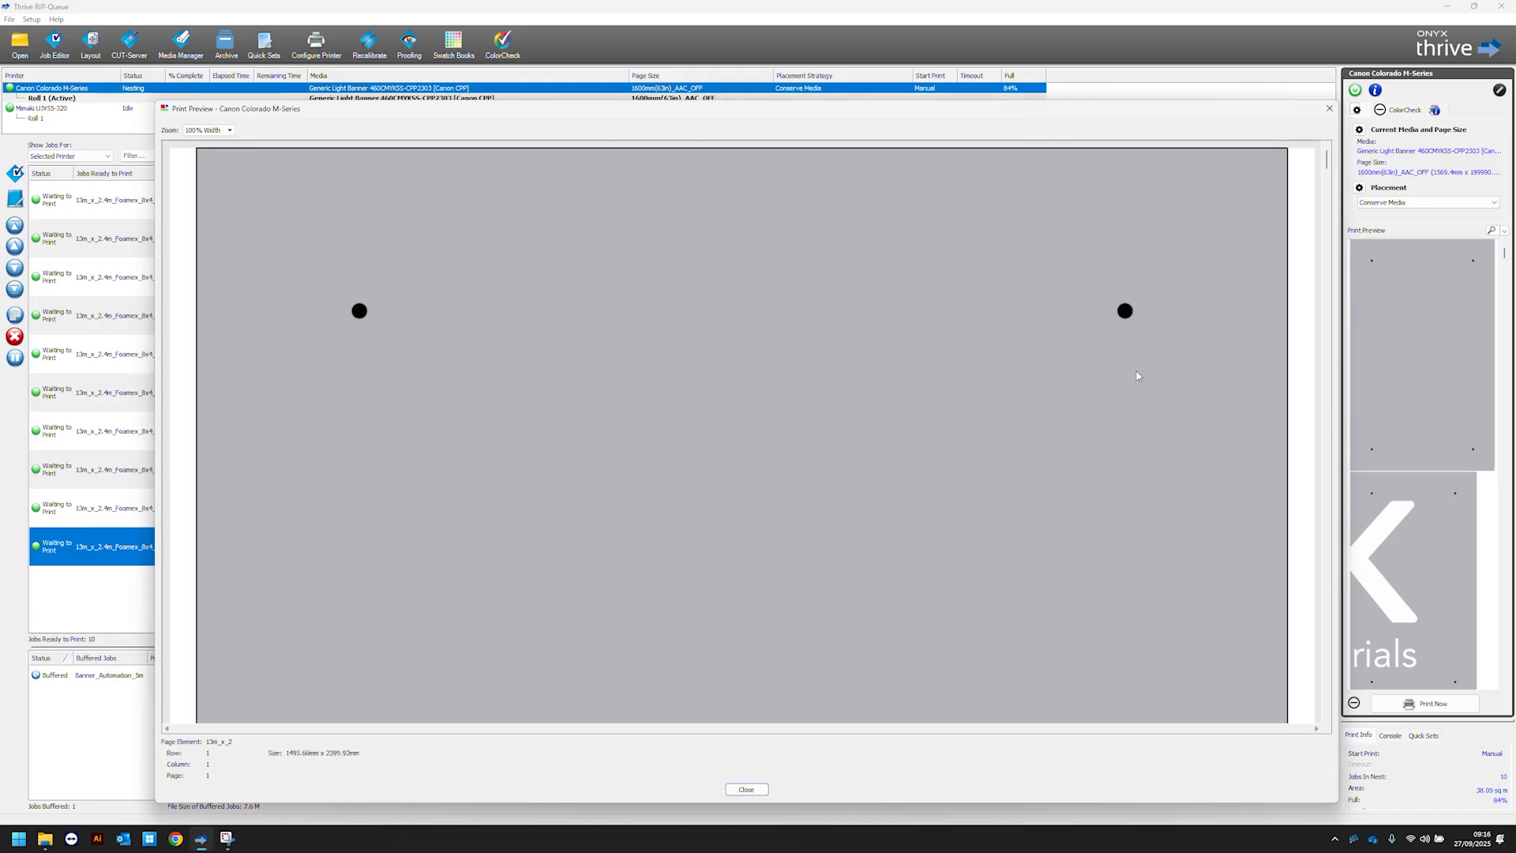
left_click_drag(1102, 120, 1069, 69)
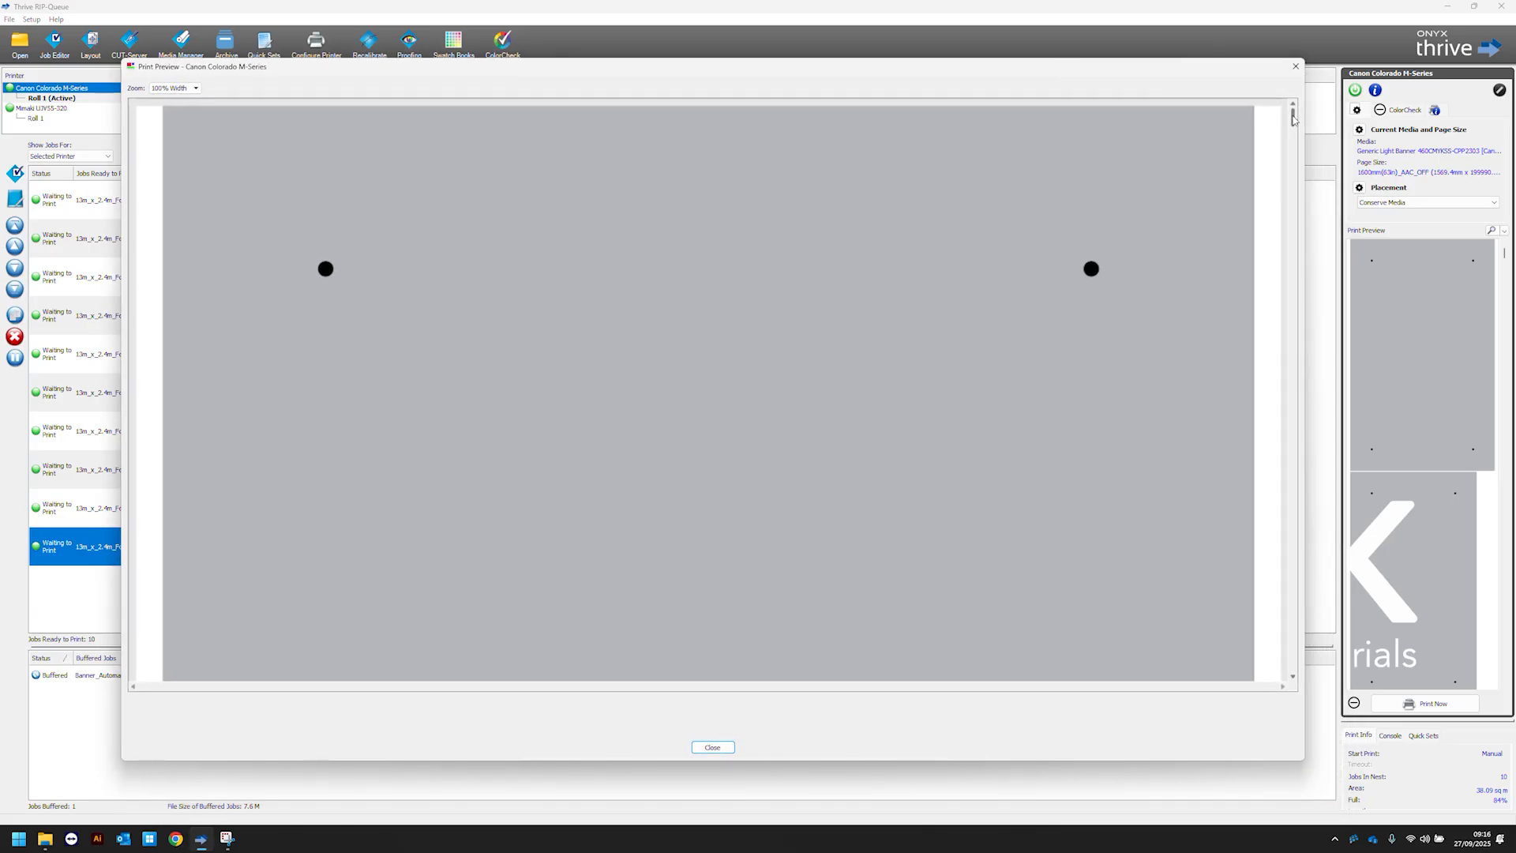
Set the print preview zoom to 25% Width, look through the nested tiles, and close the preview
left_click_drag(1292, 119, 446, 89)
left_click(179, 89)
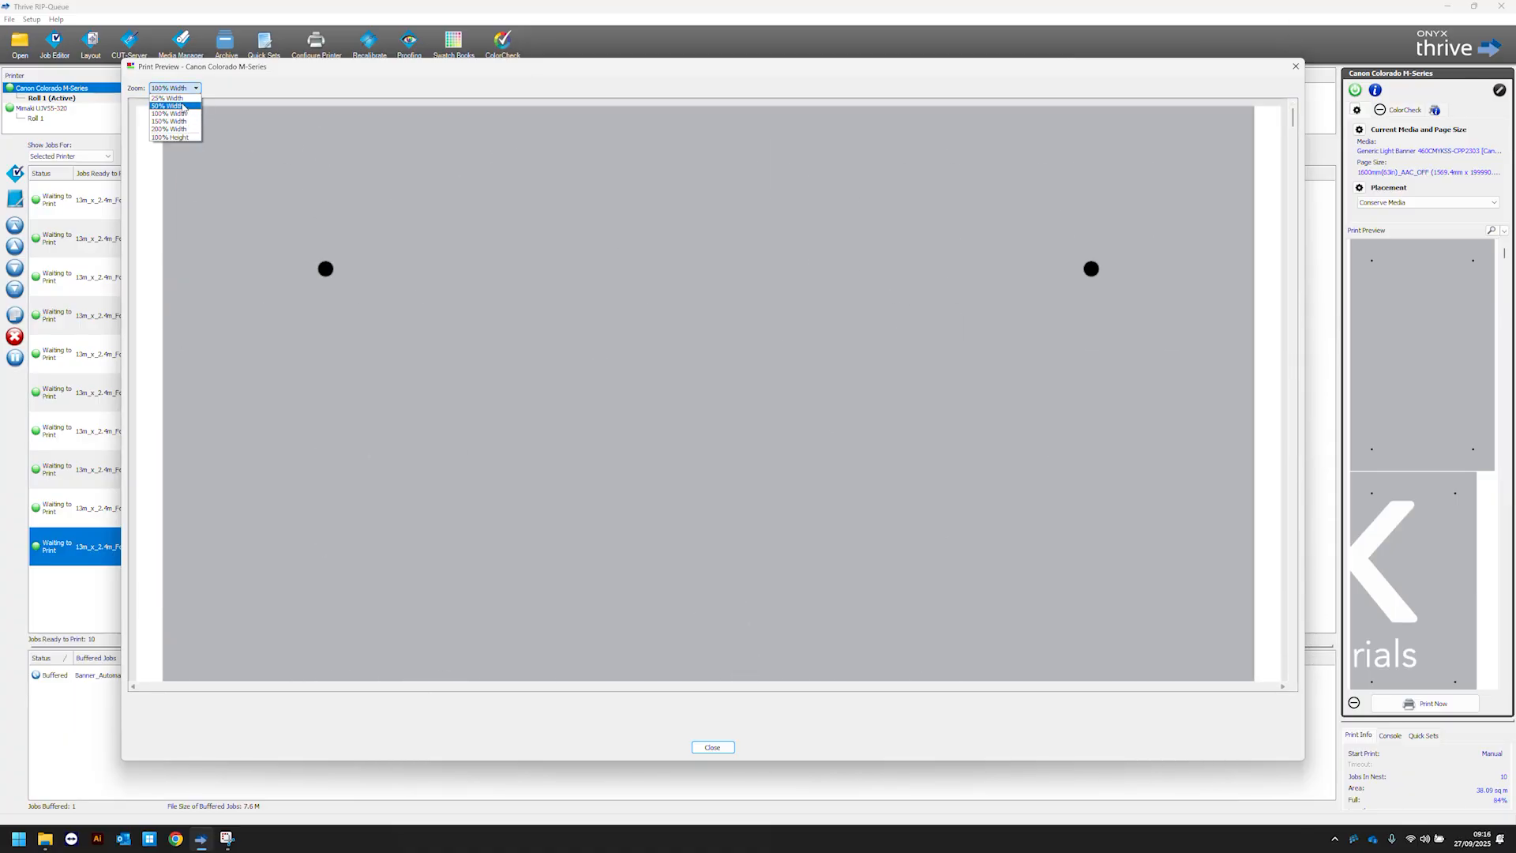
left_click(167, 97)
left_click(183, 88)
left_click(523, 84)
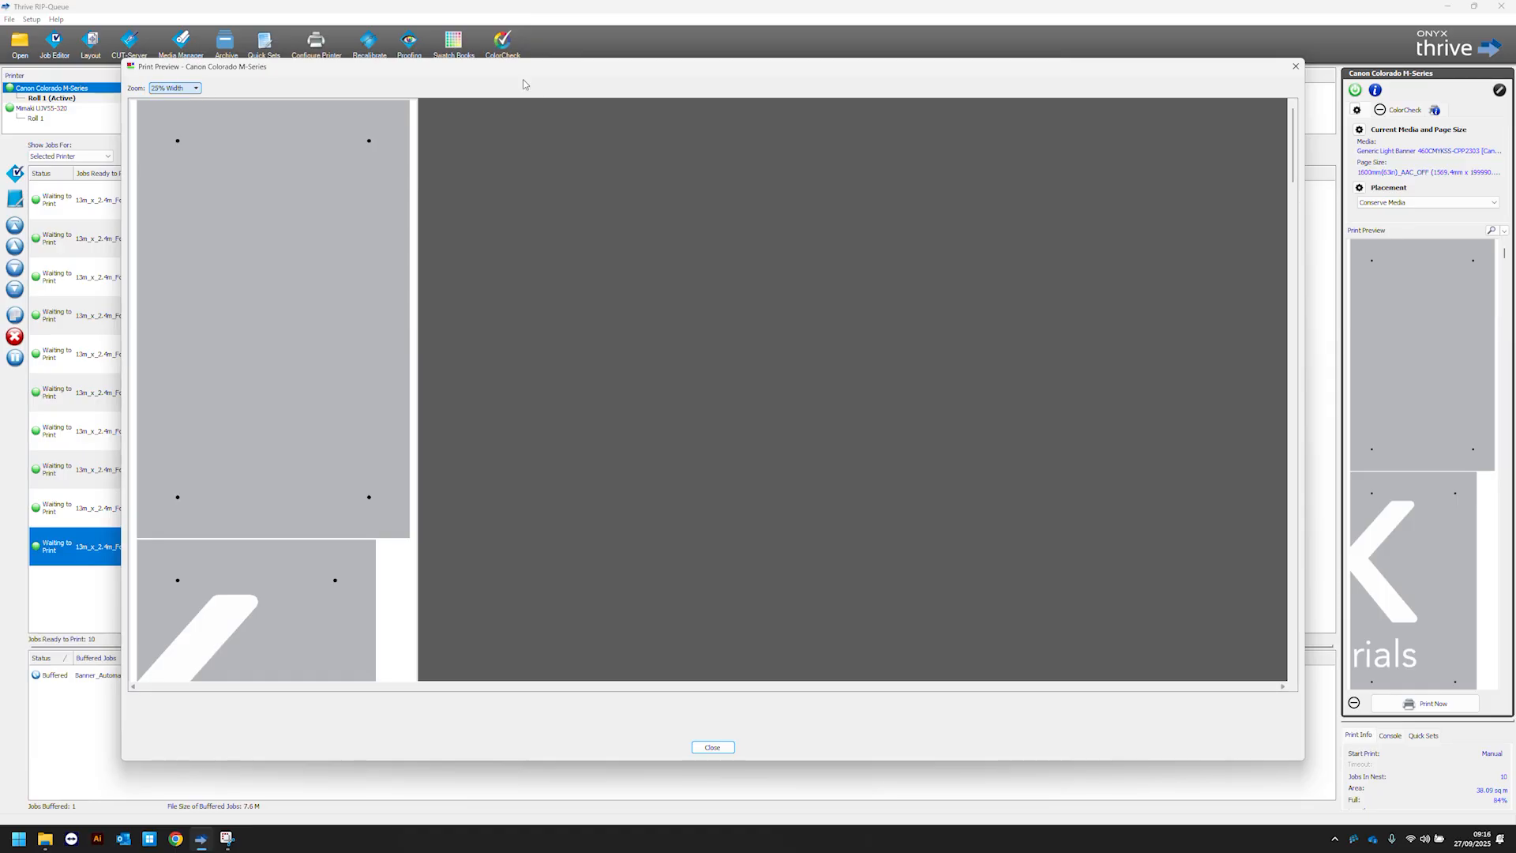
left_click_drag(1293, 146, 1336, 87)
left_click(714, 747)
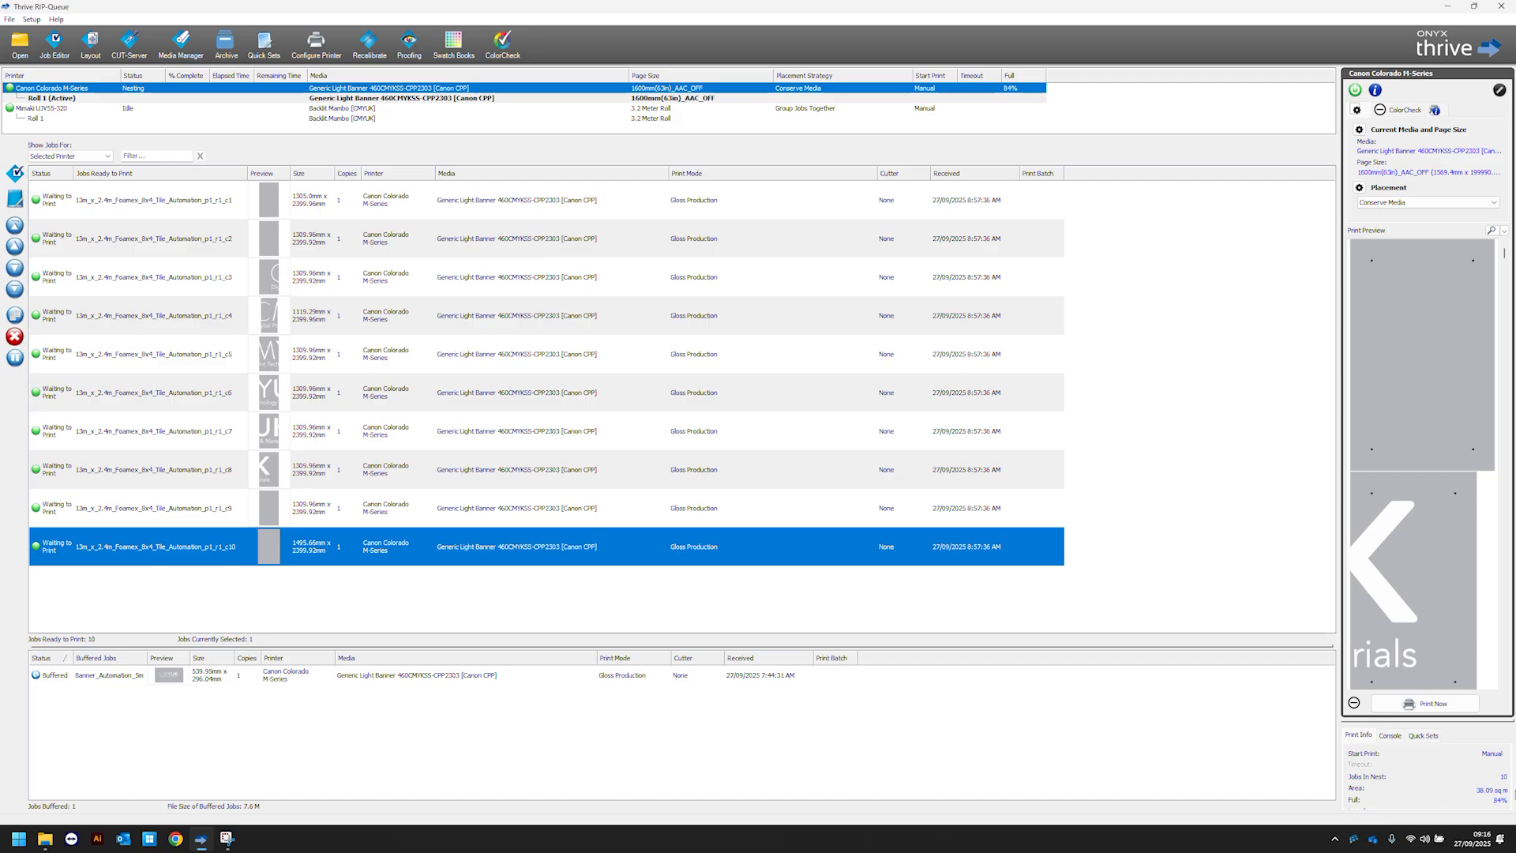
Read through the console messages and check the Quick Sets available for the Canon Colorado M-Series, keeping <Default>
left_click(1390, 735)
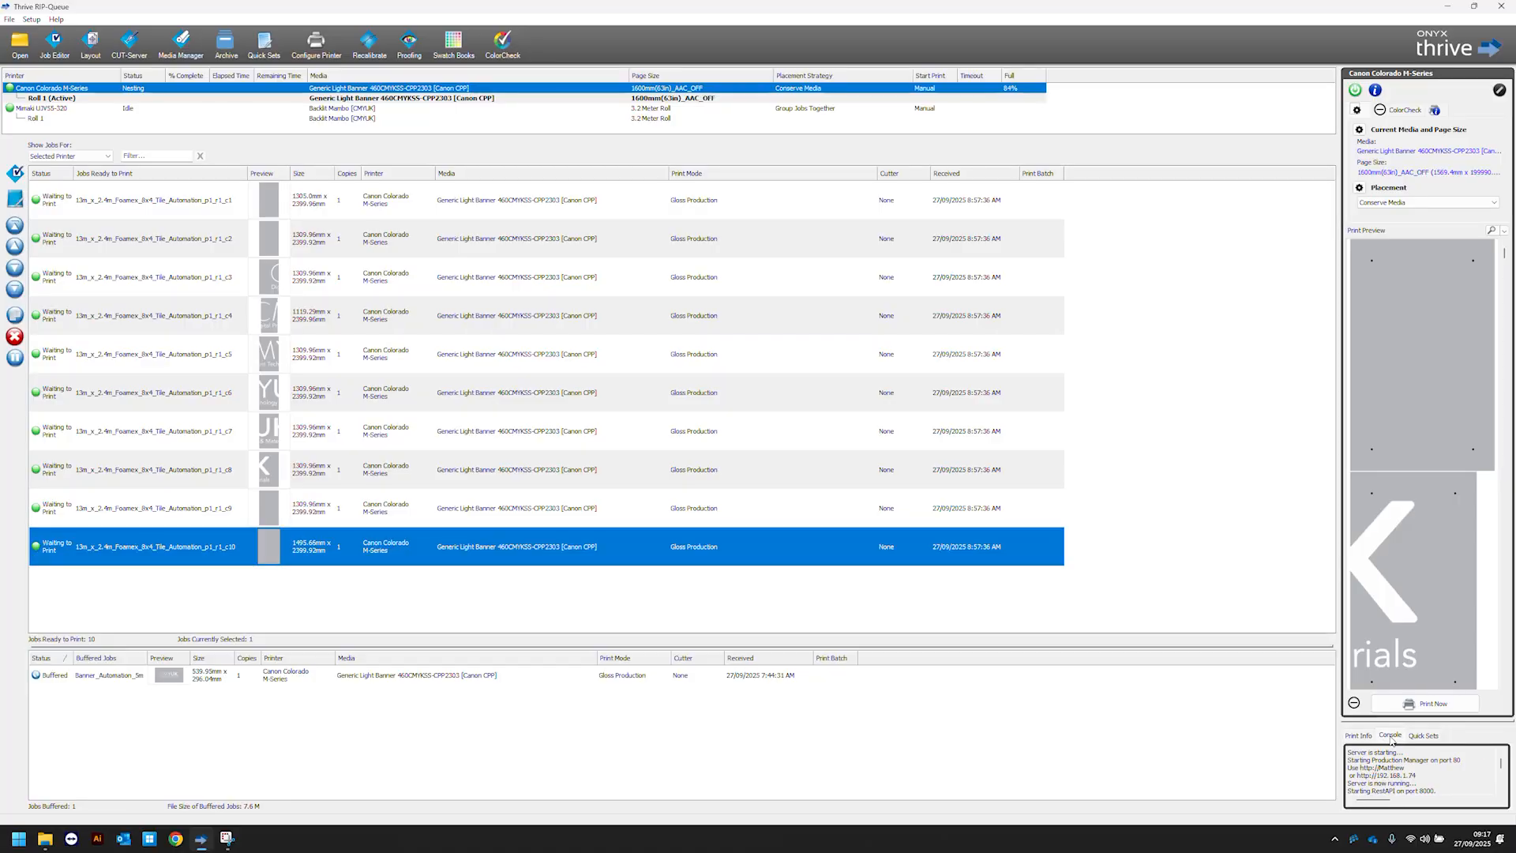
scroll(1398, 760, "up", 10)
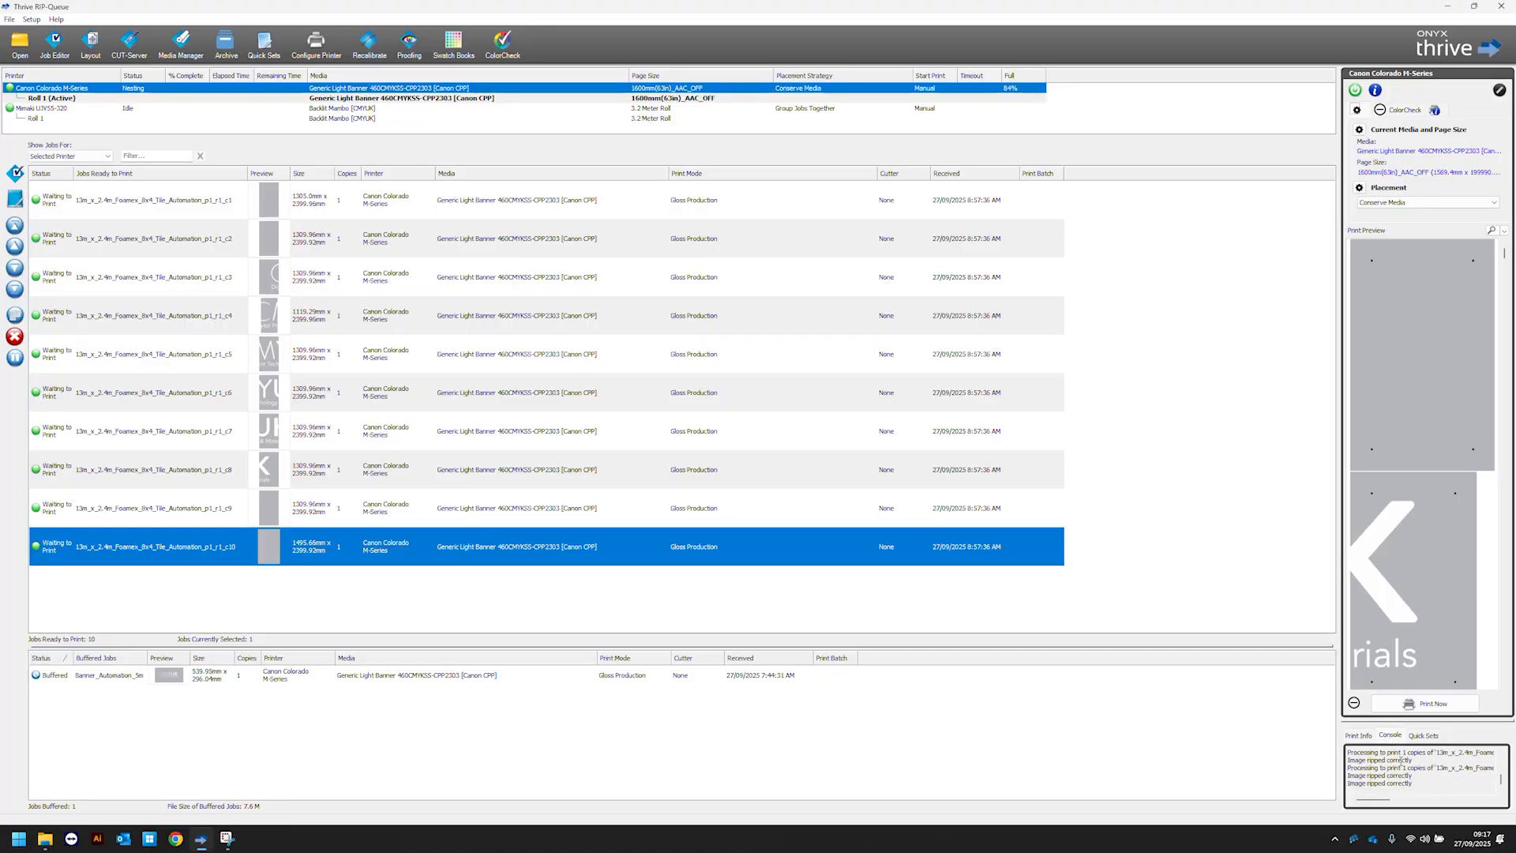
left_click(1423, 736)
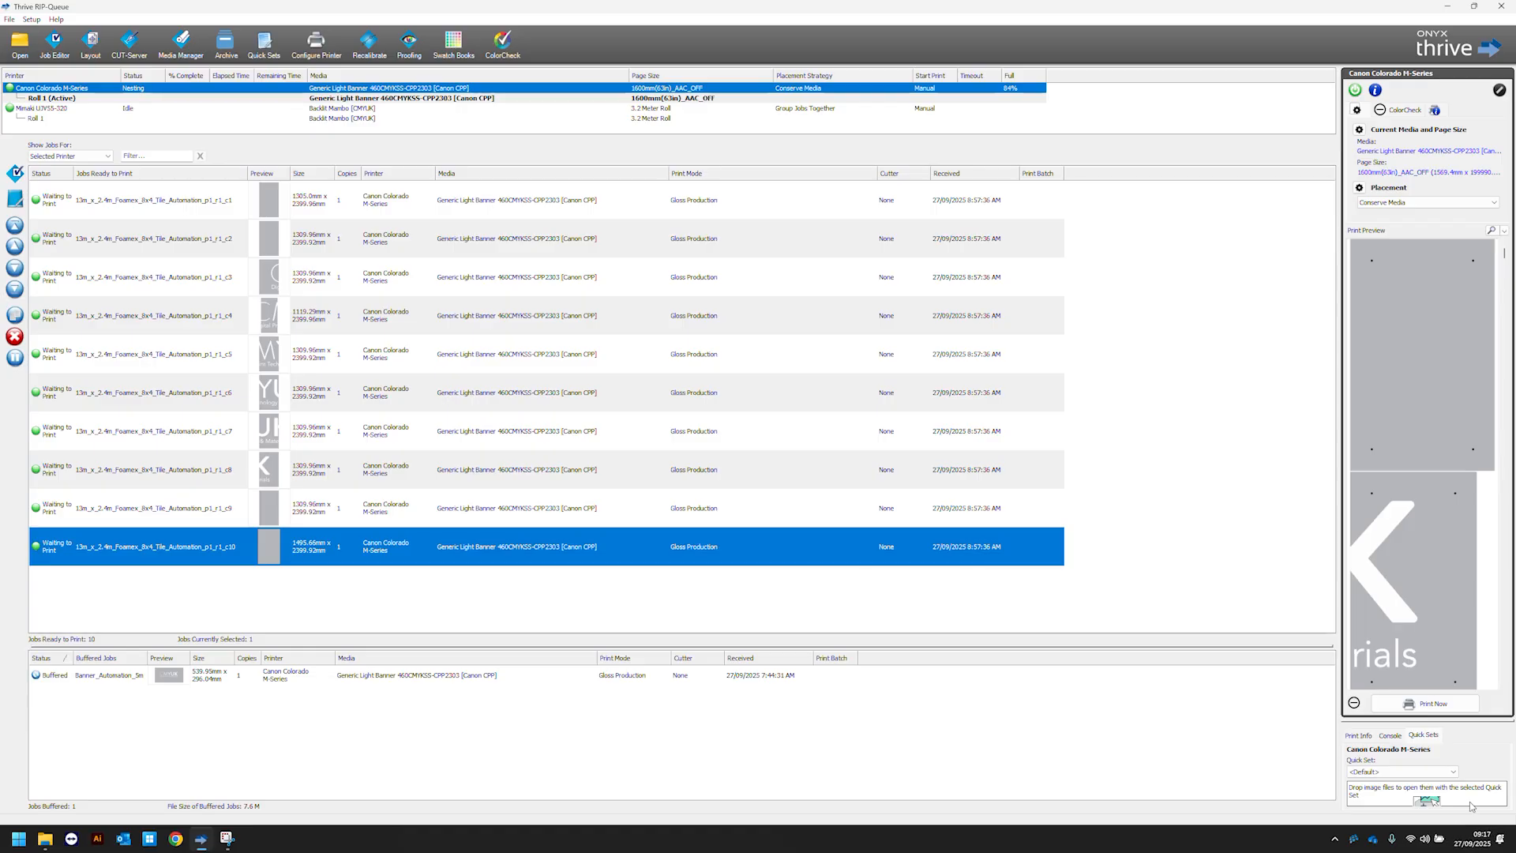
left_click(1411, 772)
left_click(1383, 783)
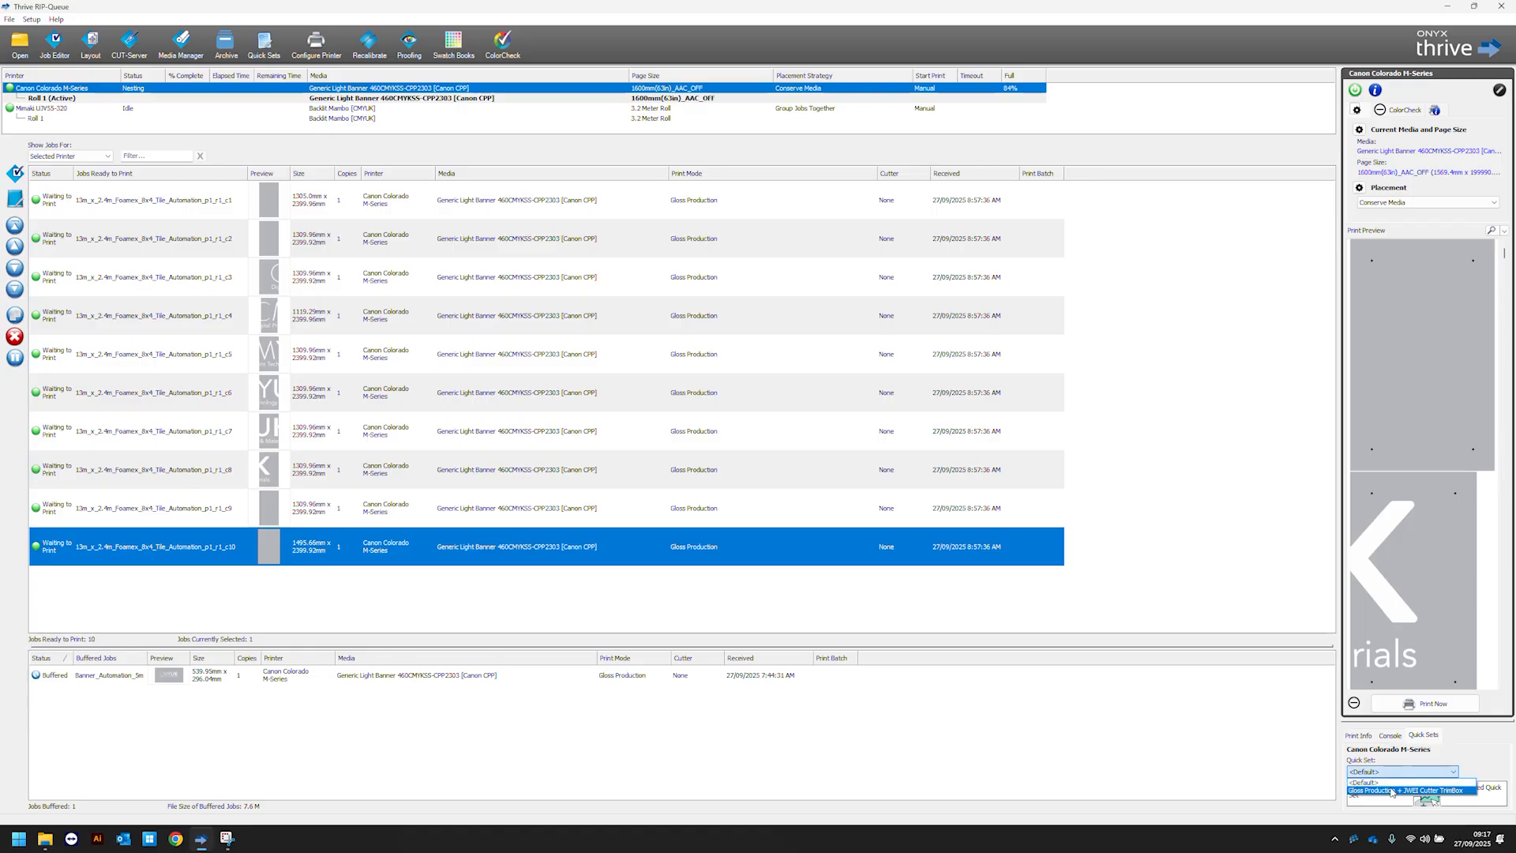